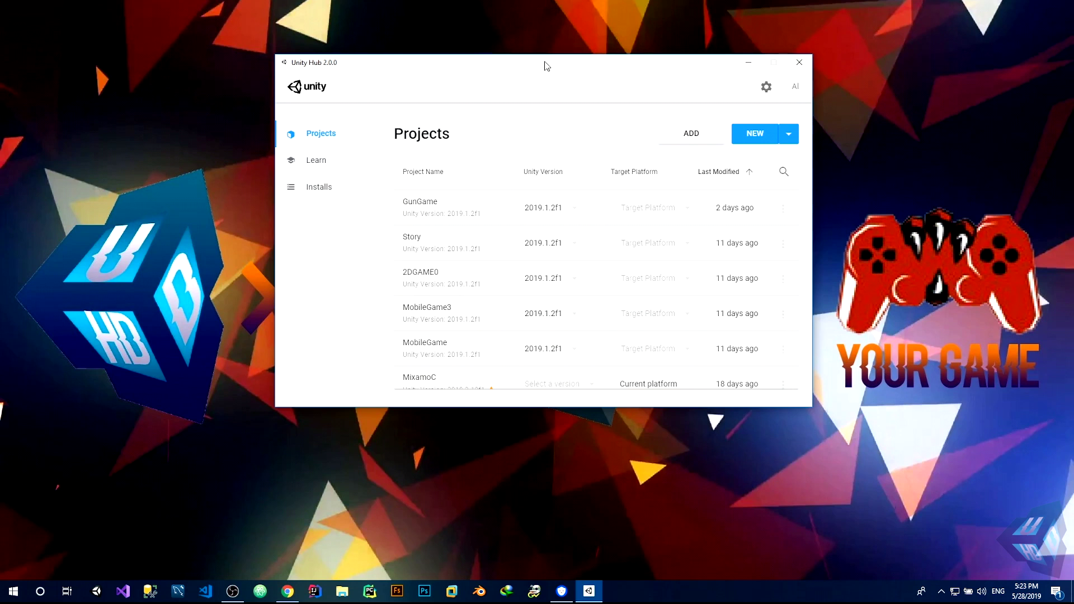
Step: Create a new 3D project named YouTubeTutorial with Unity 2019.1.2f1
drag(547, 65, 501, 88)
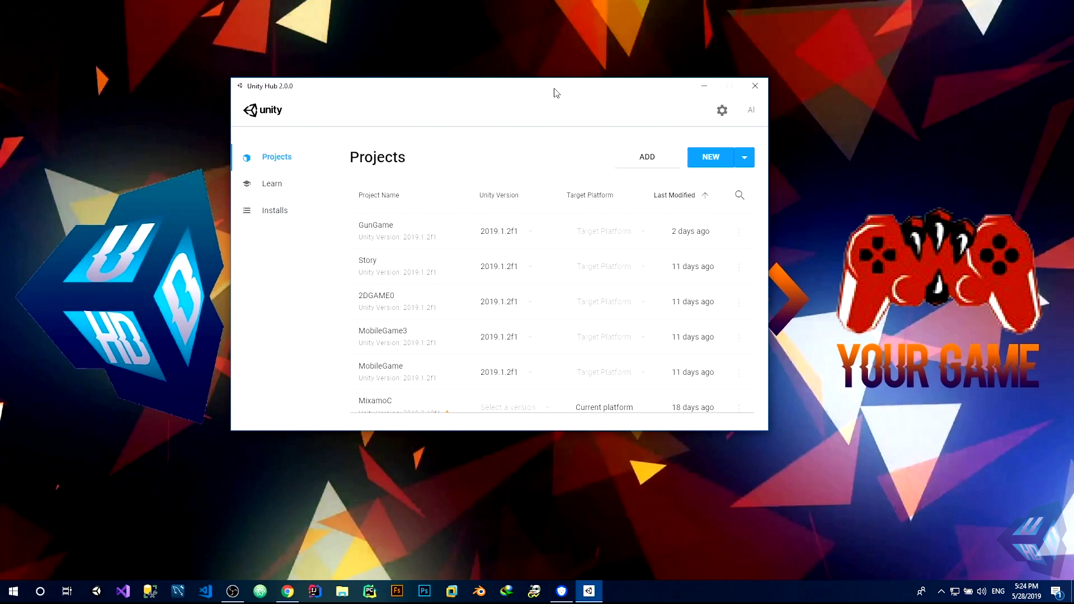
click(710, 158)
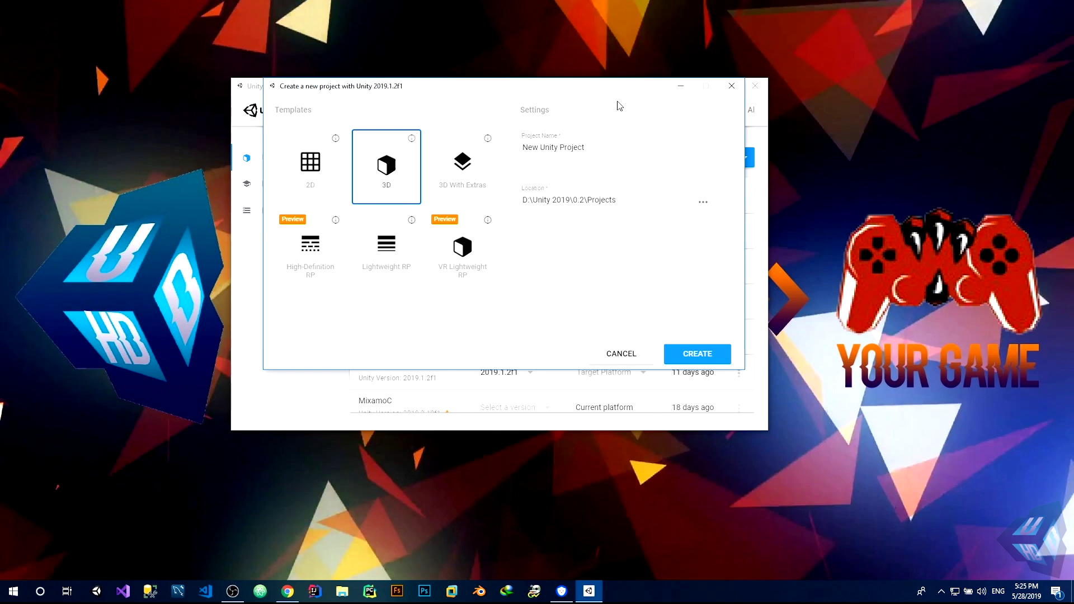
click(594, 148)
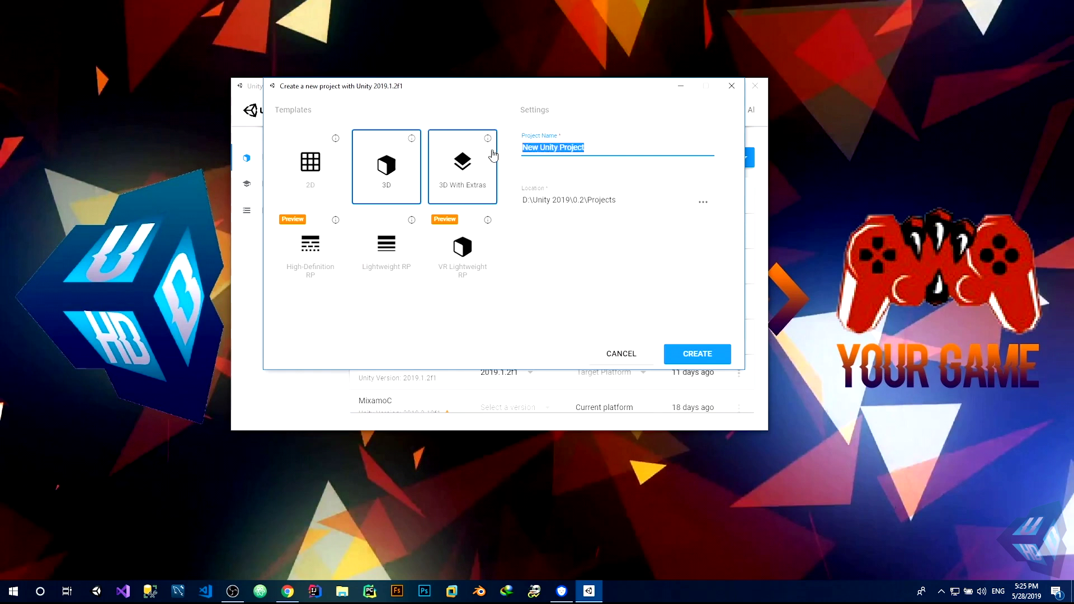
key(BackSpace)
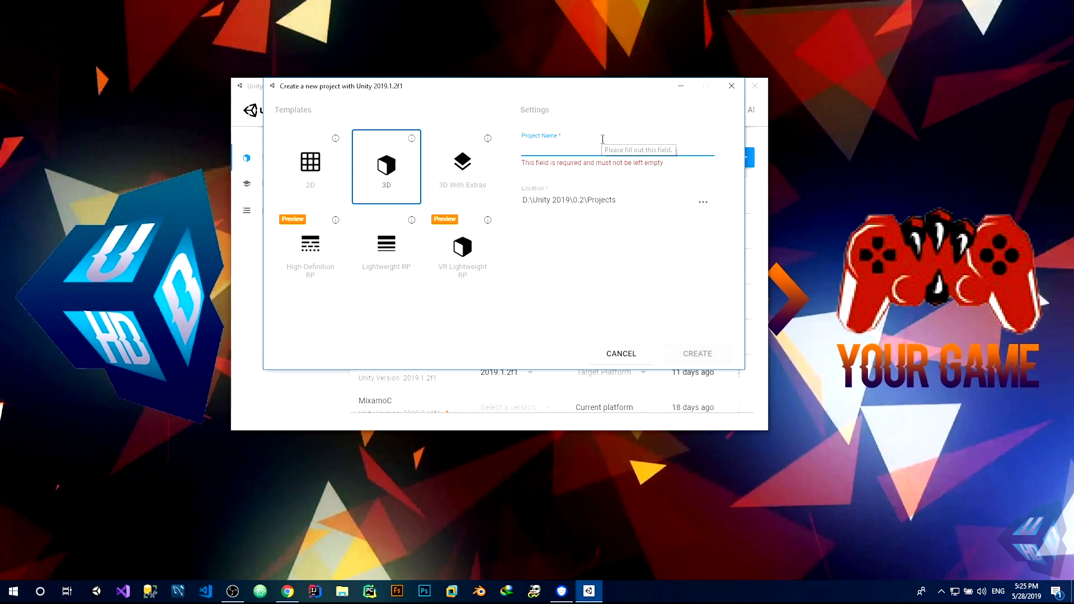
text(s)
key(BackSpace)
text(YouTub)
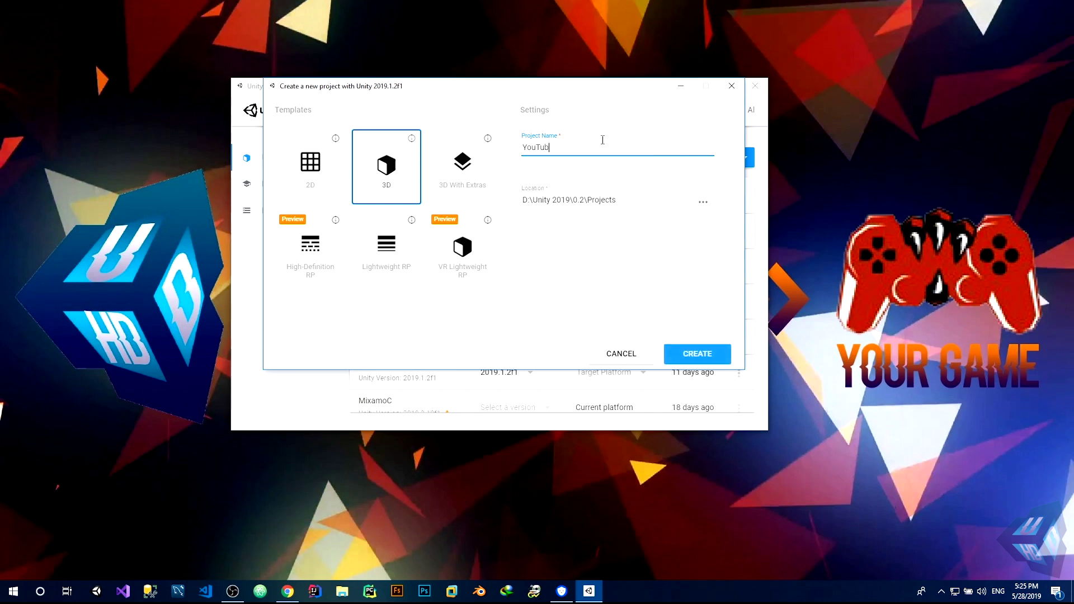
text(eTutorial)
drag(380, 92, 448, 127)
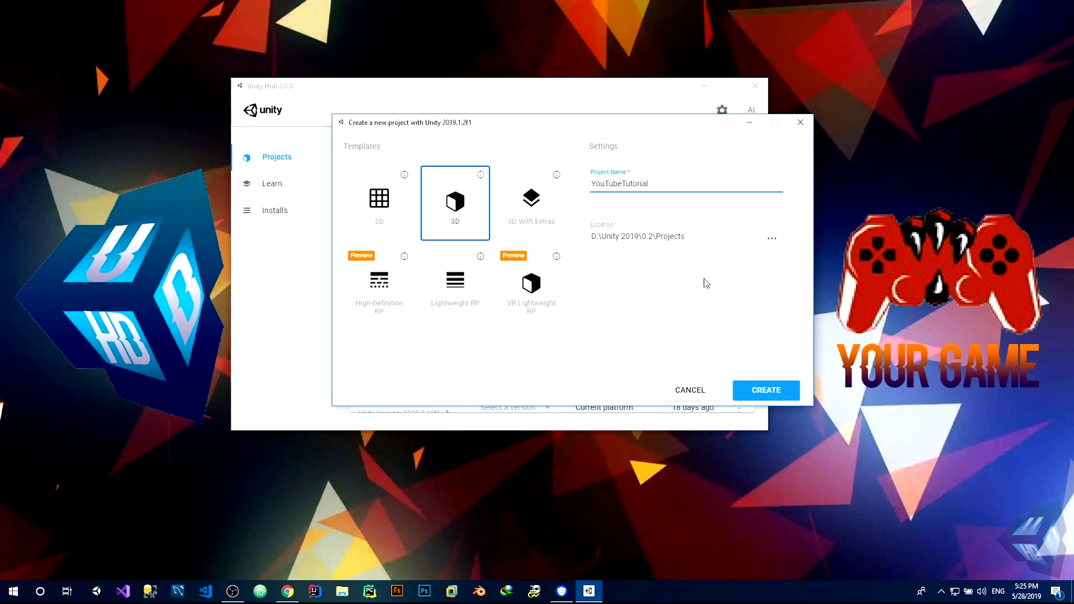
click(786, 397)
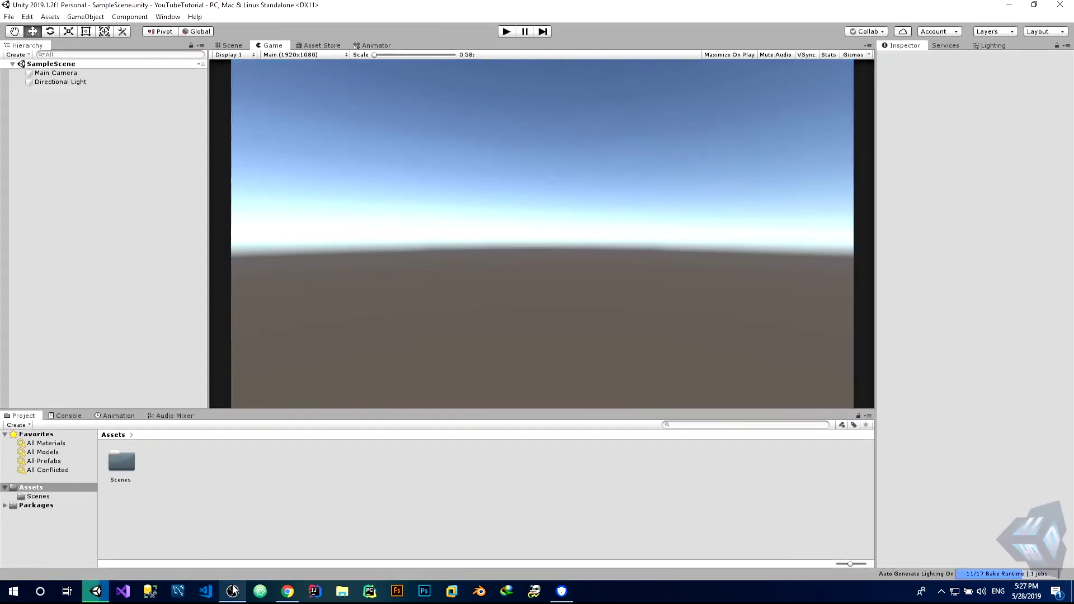
click(233, 591)
click(234, 545)
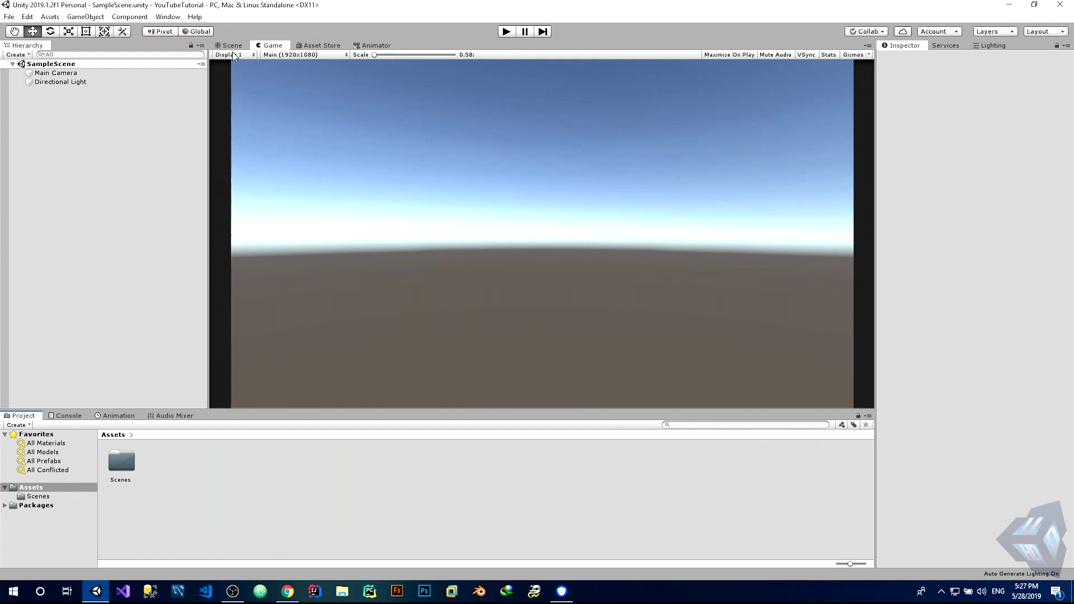
Step: Look around the empty scene in the Scene view, and view the Game, Asset Store and Animator views
key(ctrl+1)
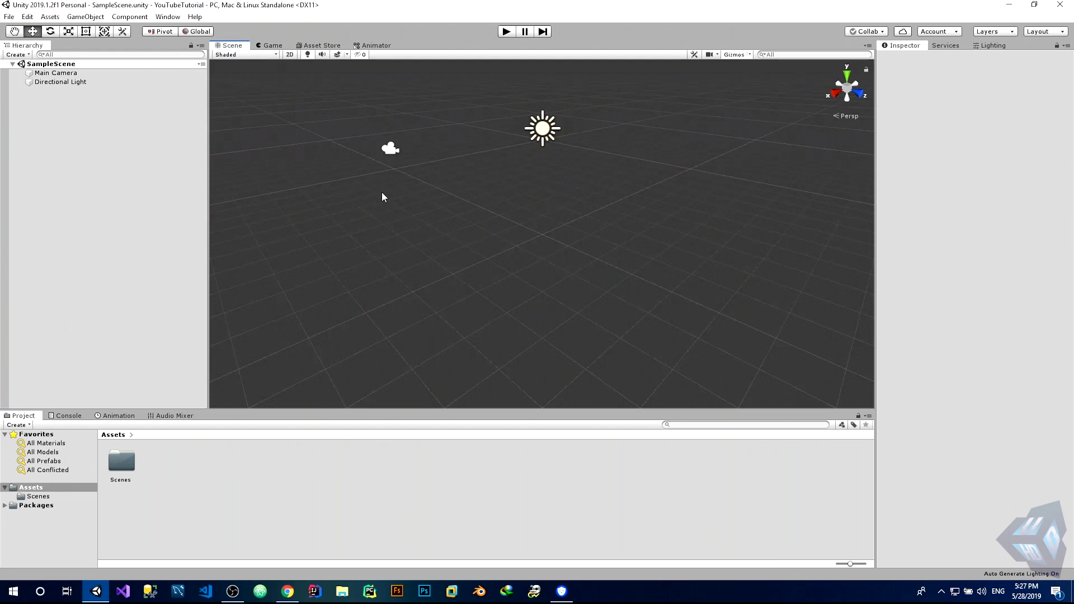
right_drag(382, 193, 375, 163)
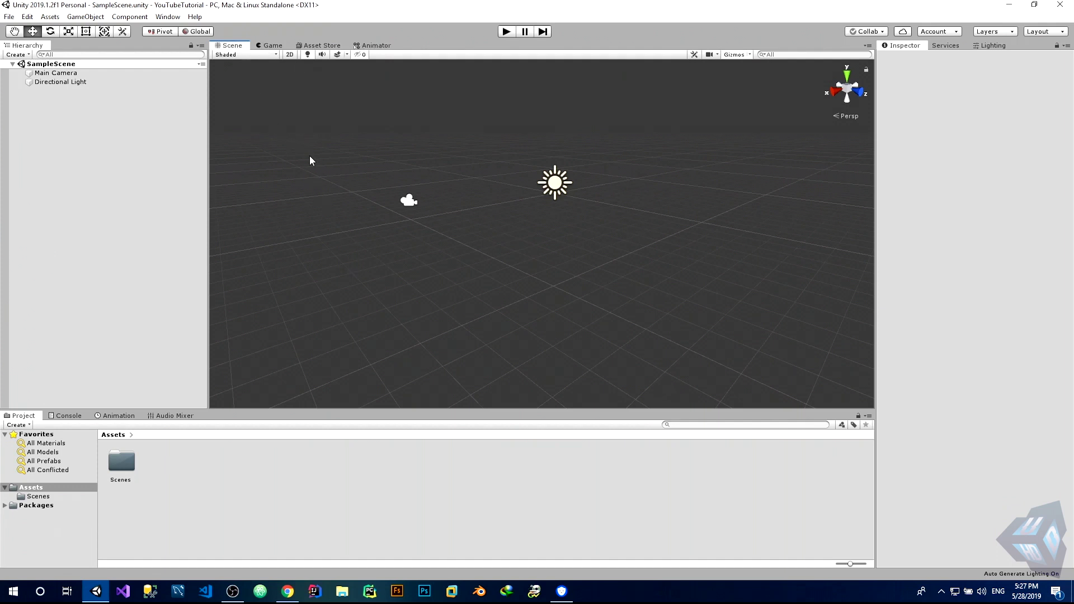
alt+drag(331, 166, 417, 199)
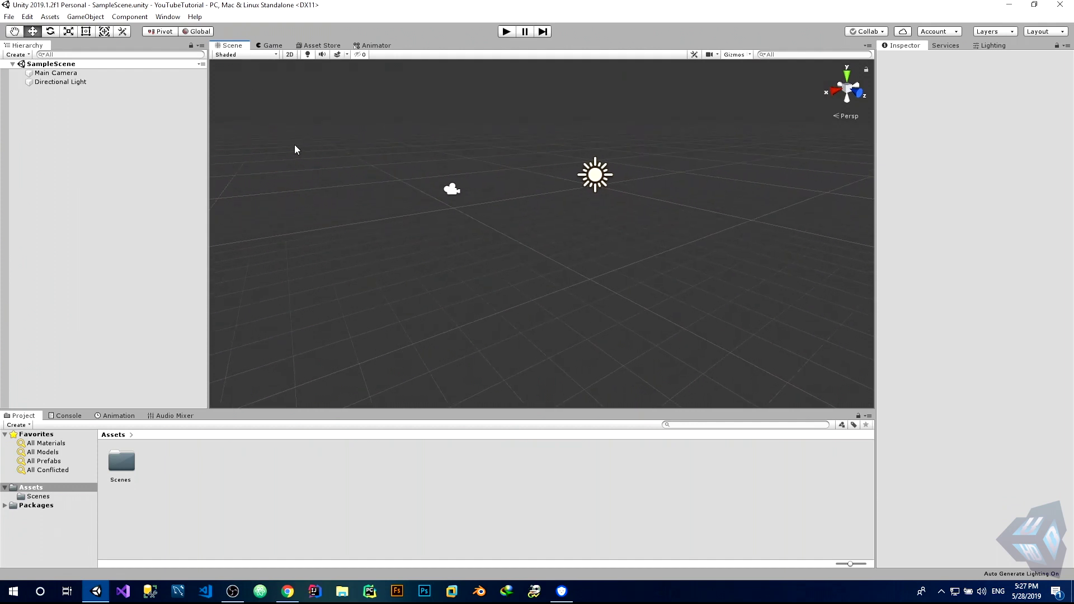
click(271, 46)
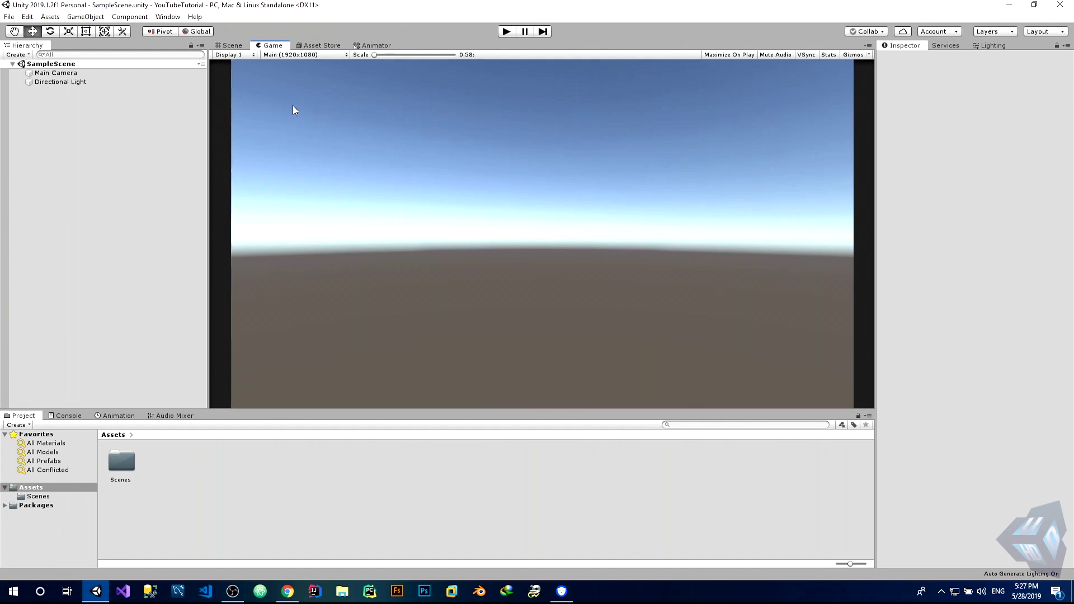
click(309, 47)
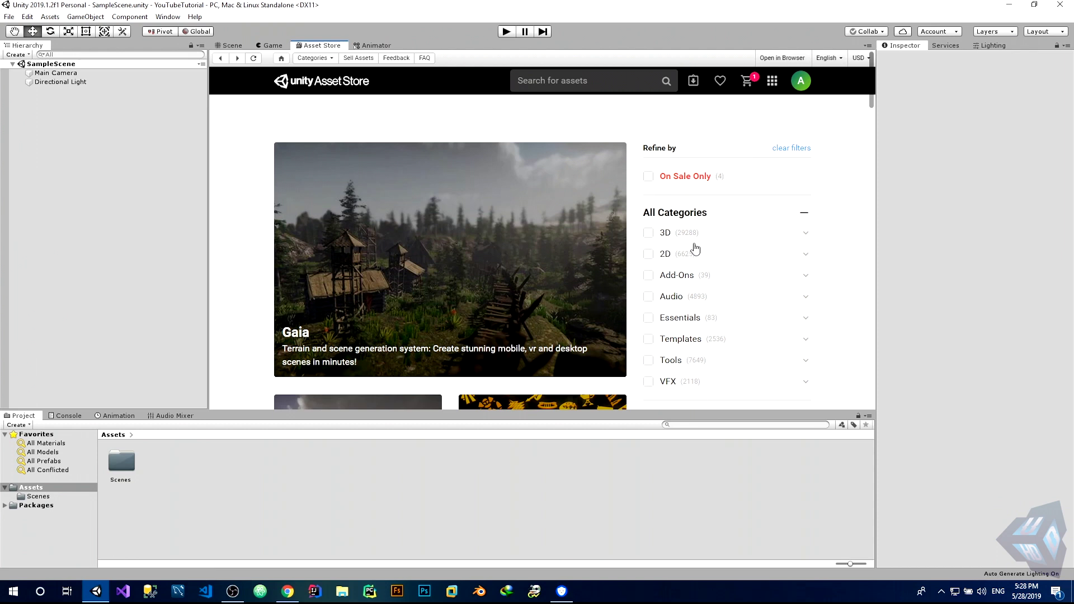
click(367, 47)
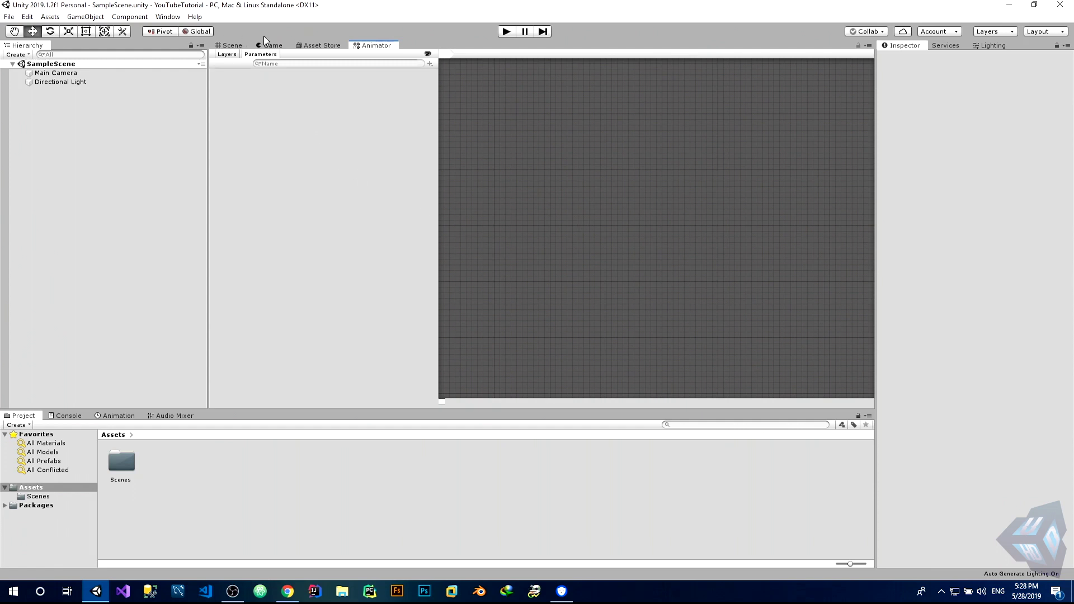
Step: Bring up the Animator window from the available animation windows
click(168, 16)
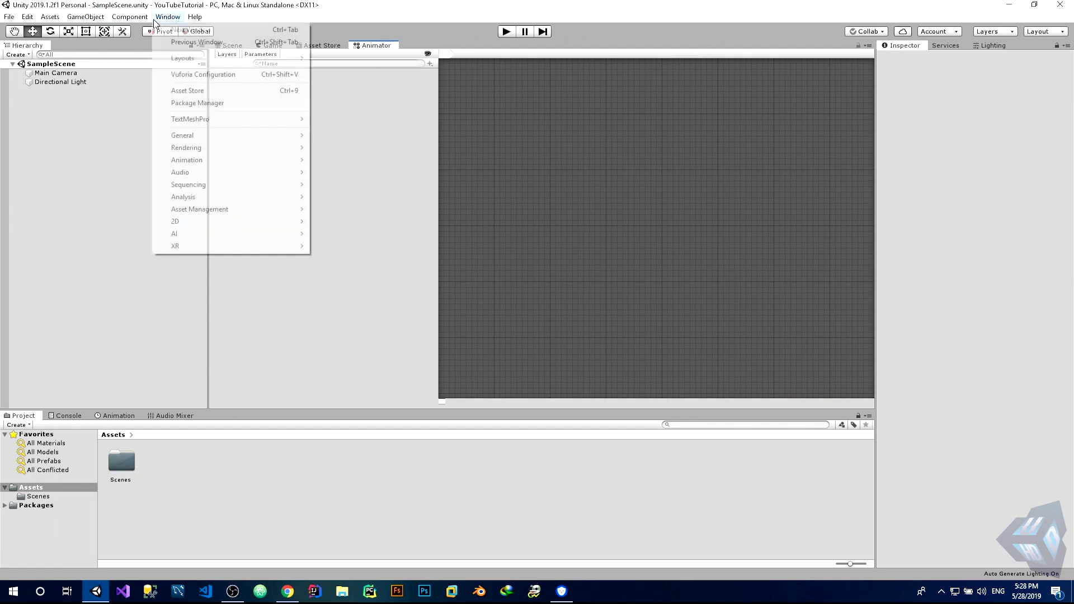
mouse_move(158, 21)
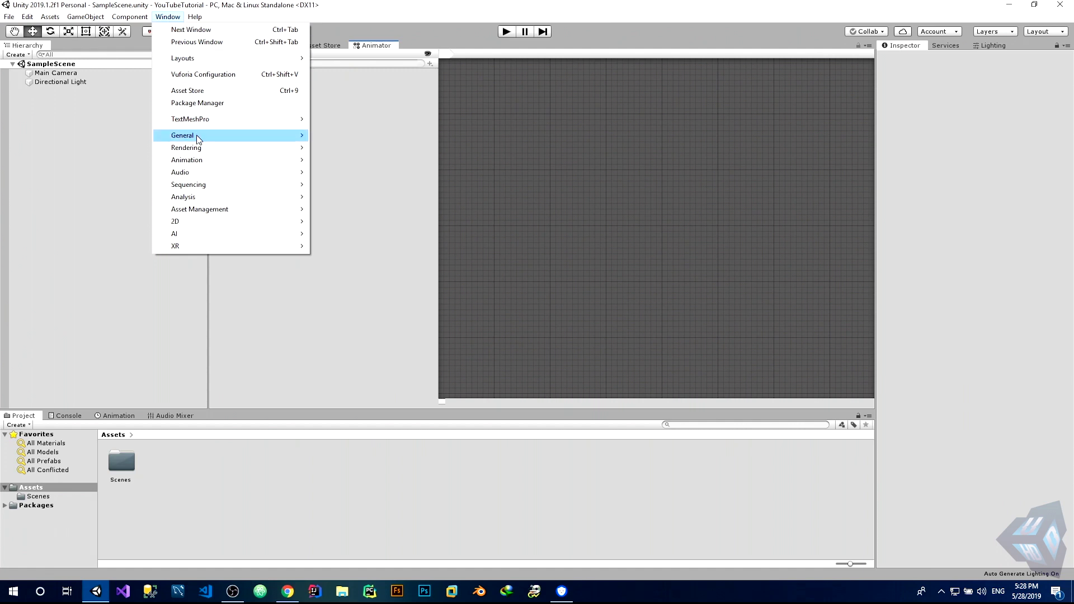
mouse_move(202, 161)
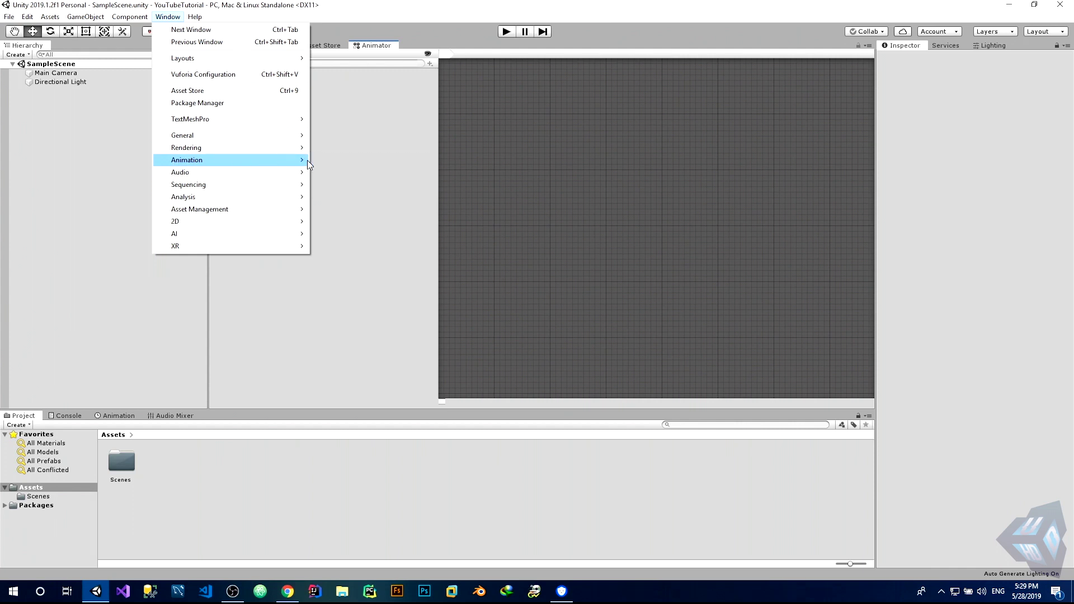
mouse_move(288, 161)
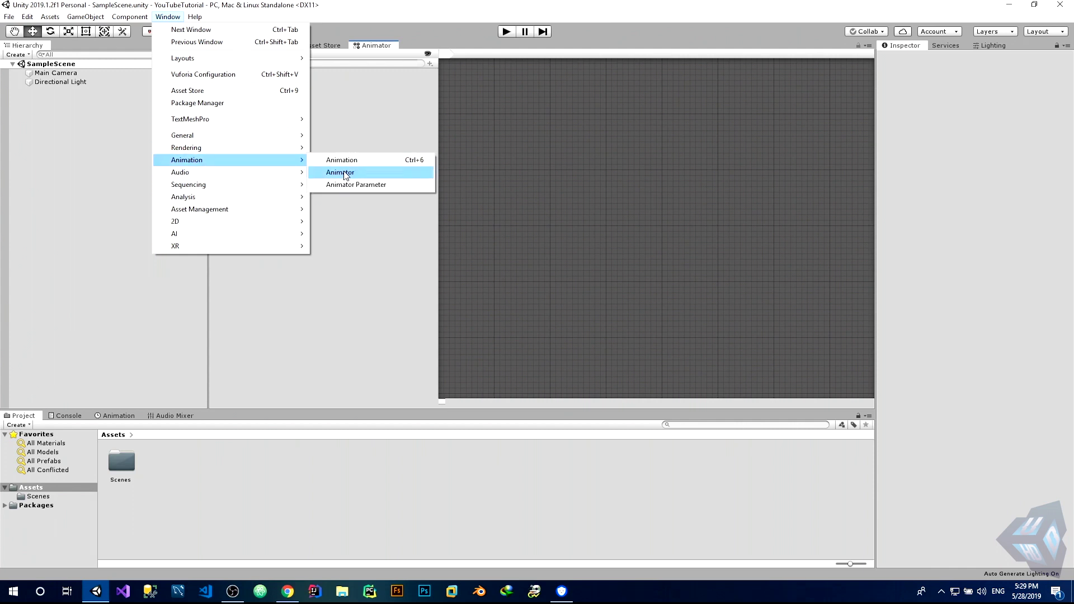
click(344, 172)
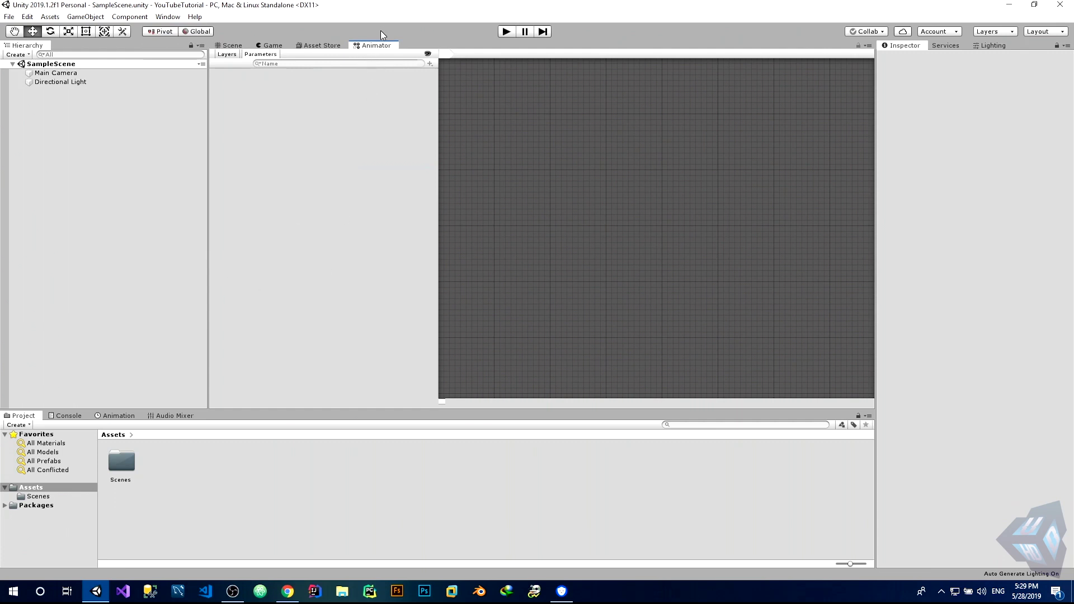
Step: Close the Animator view and reopen it in the same group of views
right_click(372, 45)
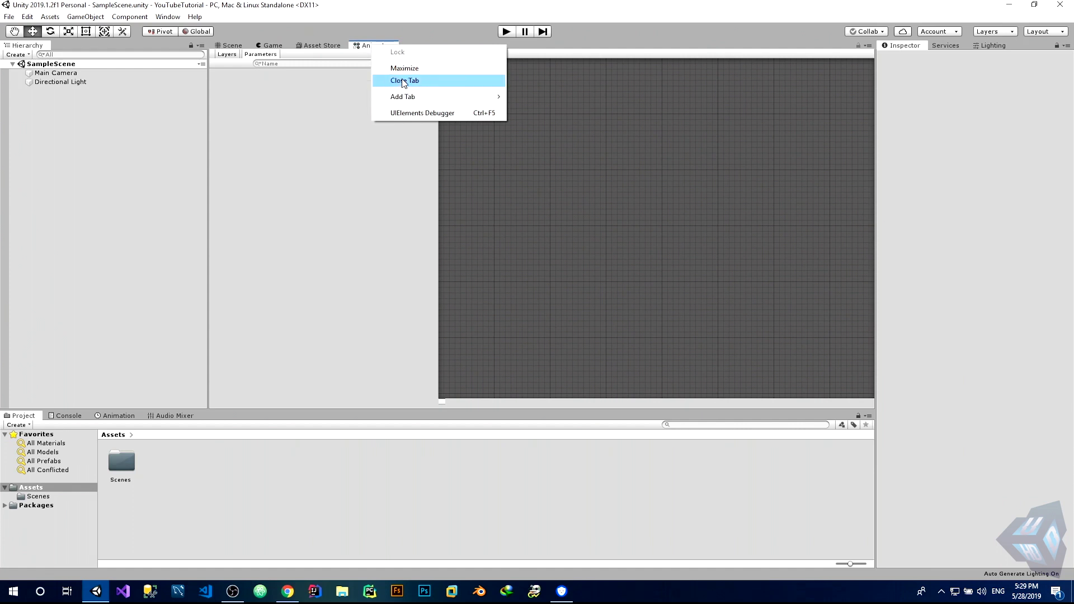
click(334, 173)
right_click(369, 52)
click(414, 83)
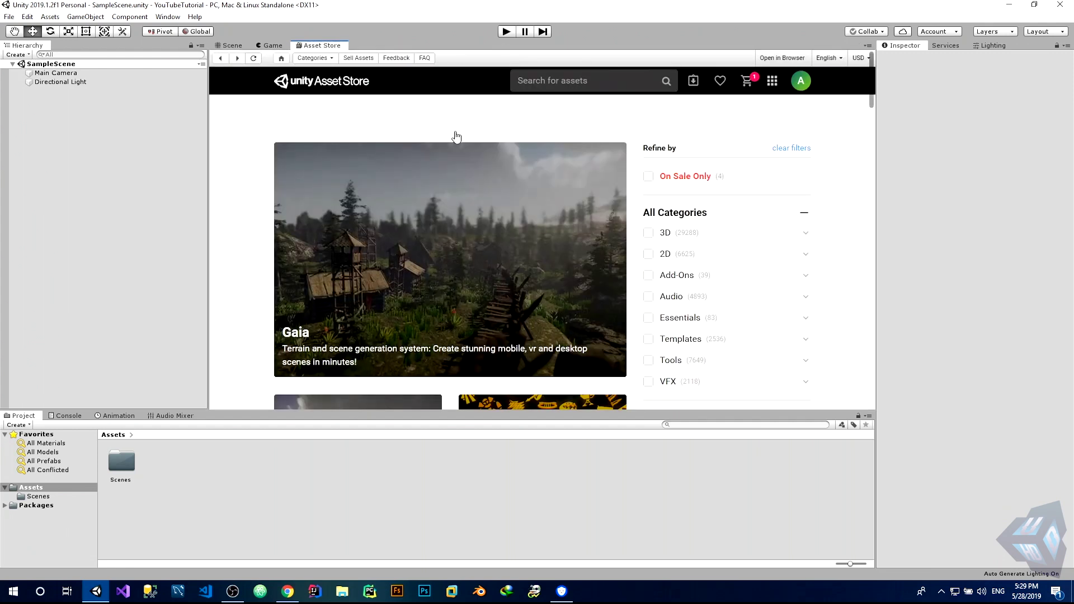
click(168, 18)
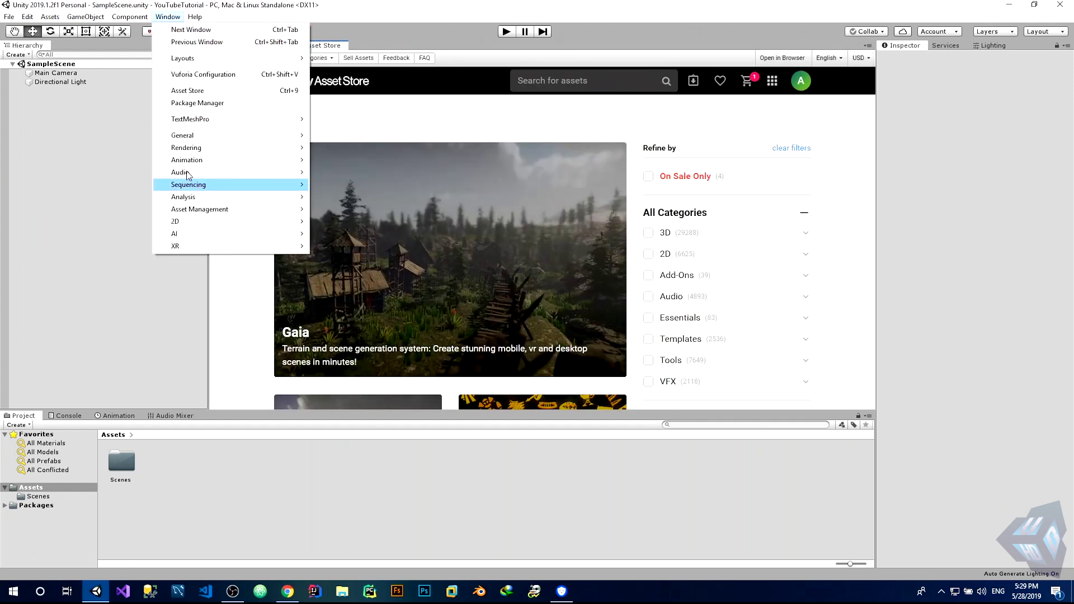
click(336, 173)
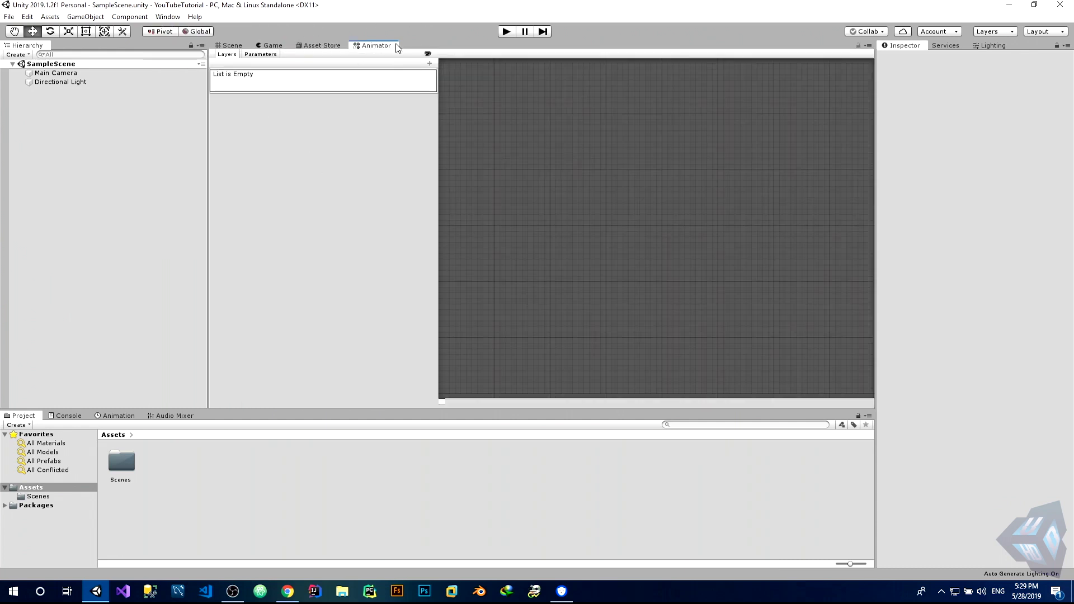
Step: Dock the Animator as a separate pane beside the Asset Store, and return it to its original group of views
drag(375, 45, 518, 93)
drag(639, 148, 780, 173)
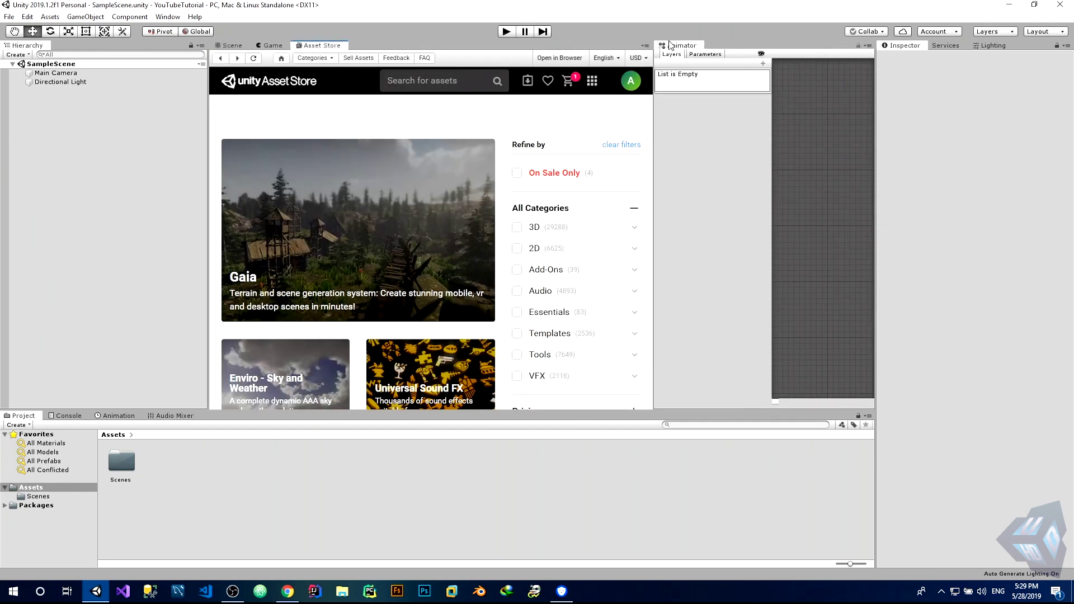
drag(671, 44, 368, 47)
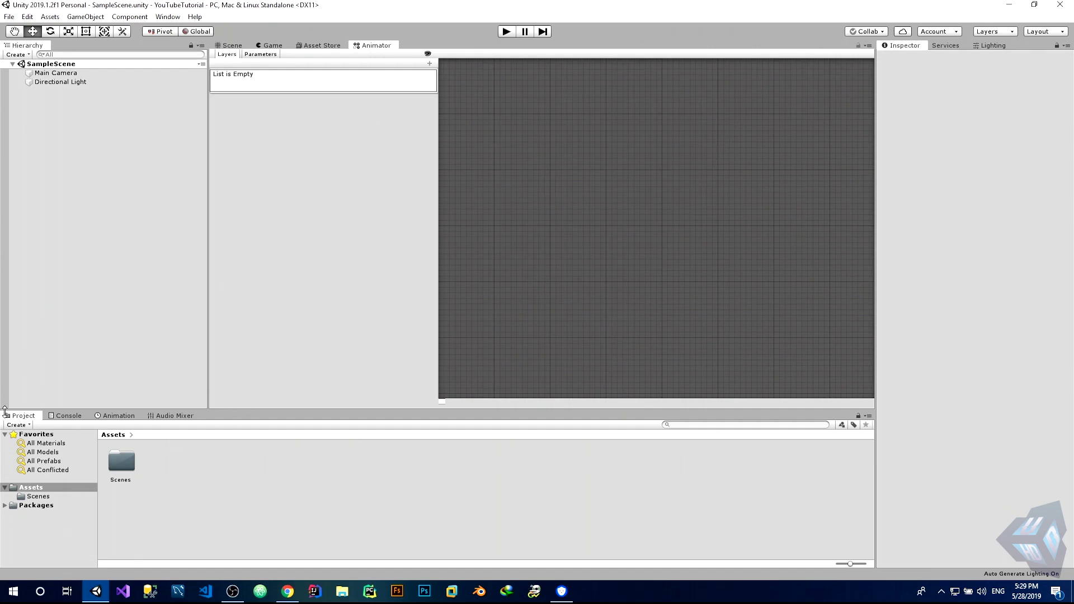
Step: Open the Scenes folder inside Assets and select the SampleScene asset
click(131, 462)
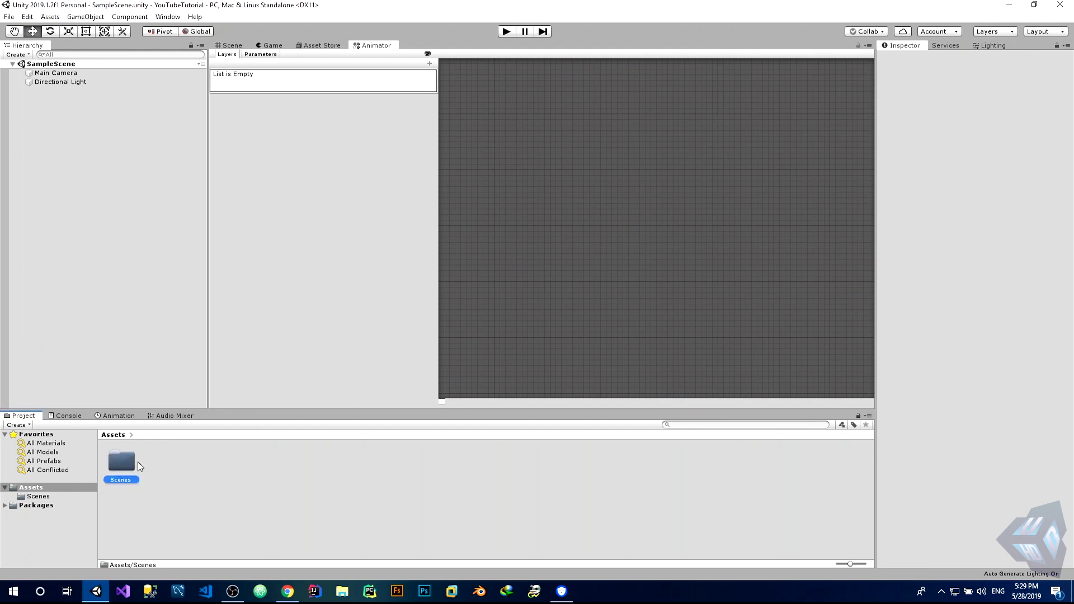
click(178, 463)
click(128, 462)
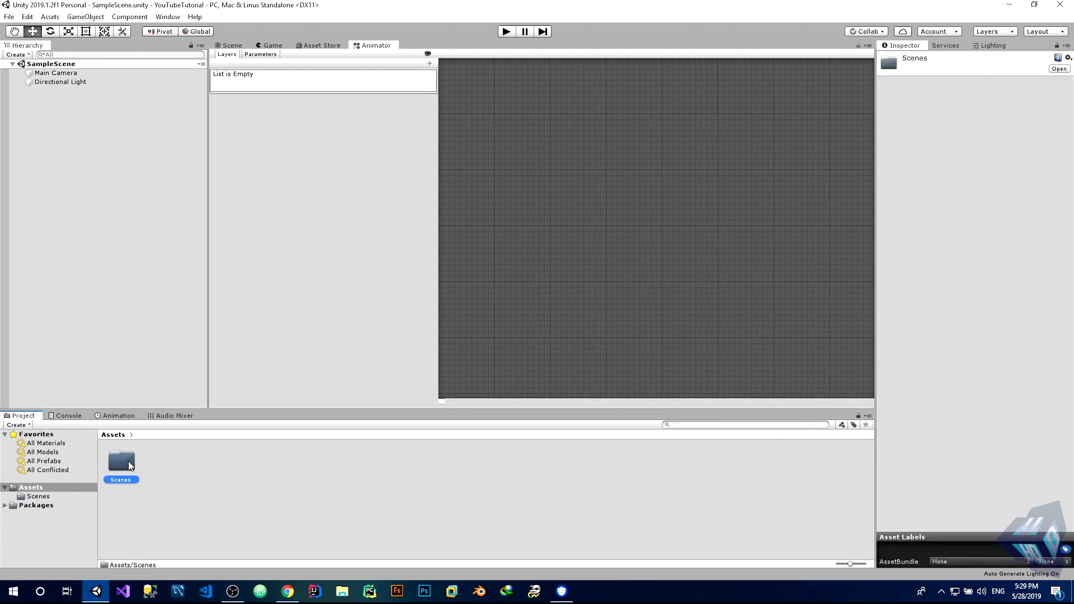
click(168, 463)
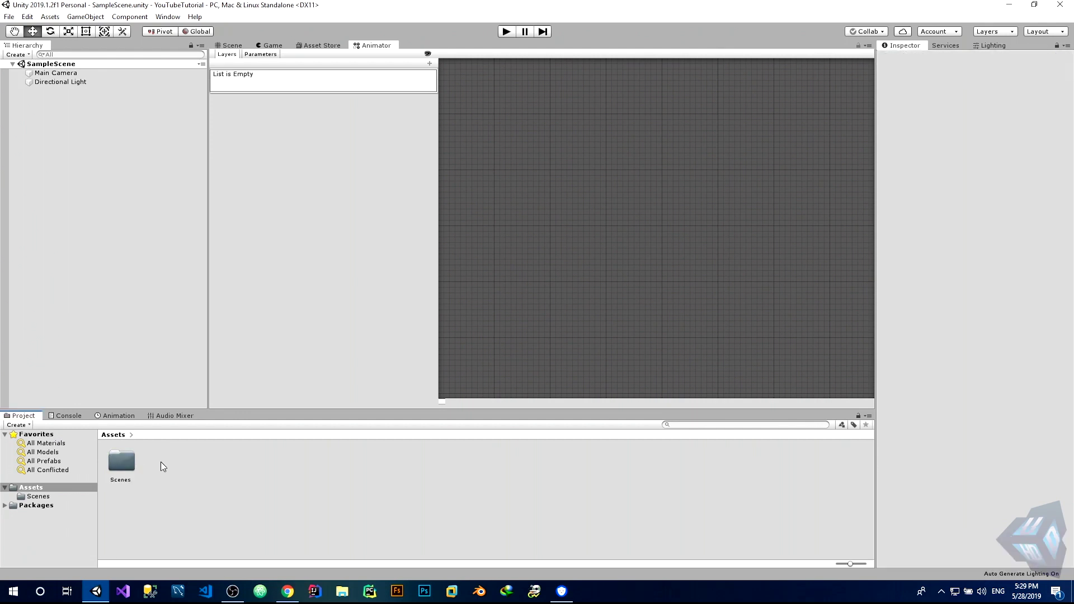
double_click(119, 456)
click(119, 462)
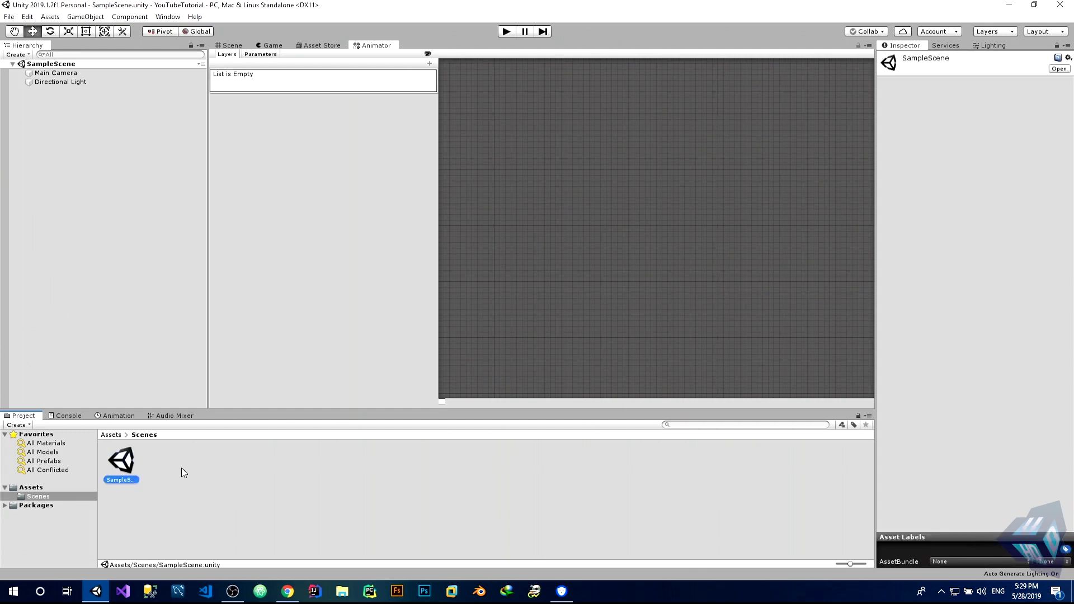
click(148, 462)
click(137, 463)
Step: Look through the Console, Animation and Audio Mixer views, and bring back the Project and Scene views
click(68, 416)
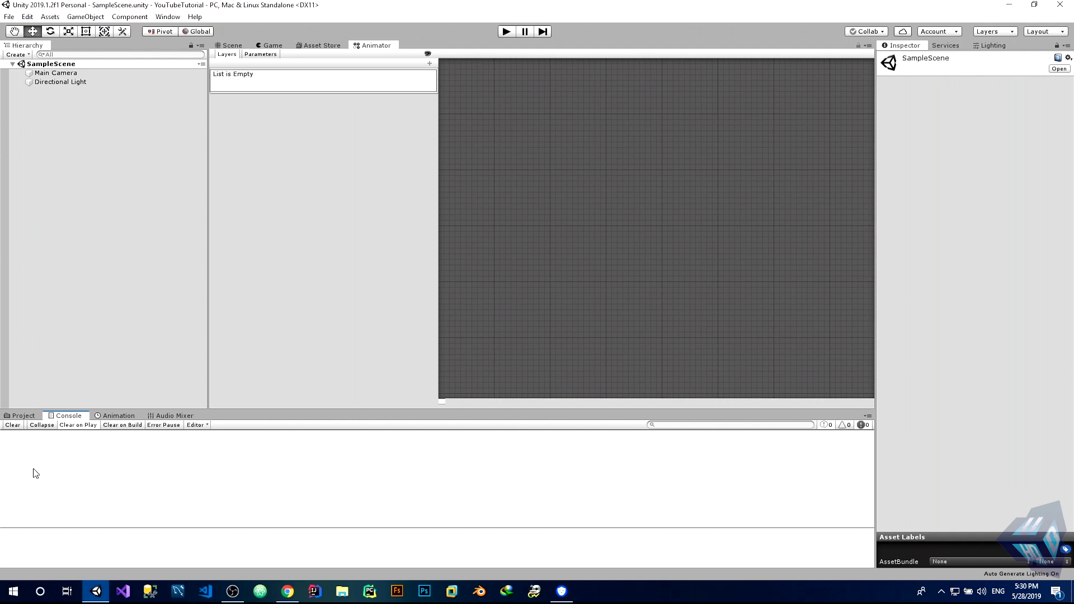
click(119, 416)
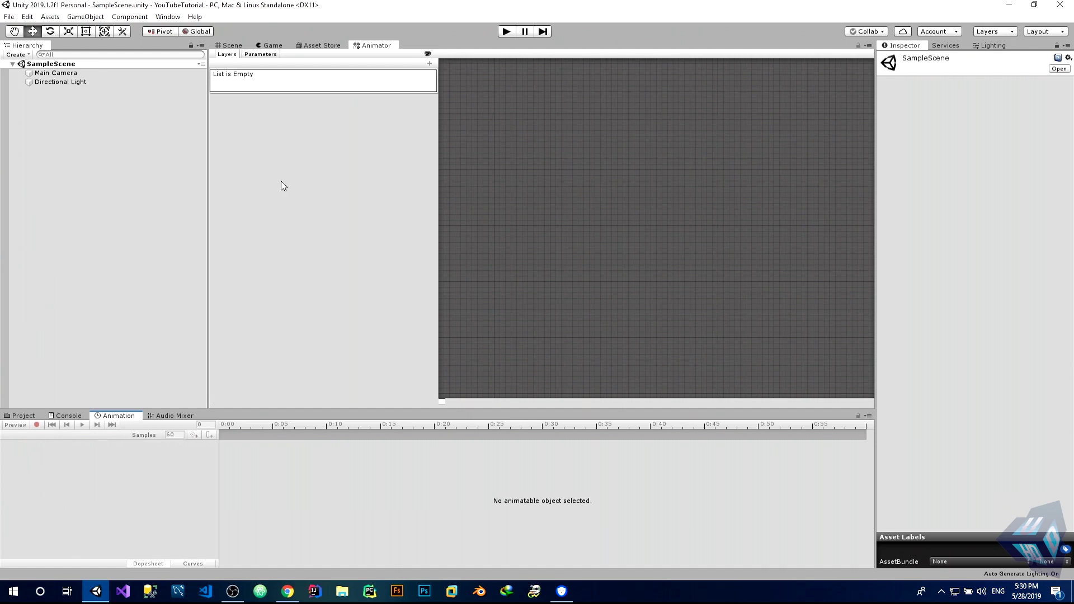
click(160, 421)
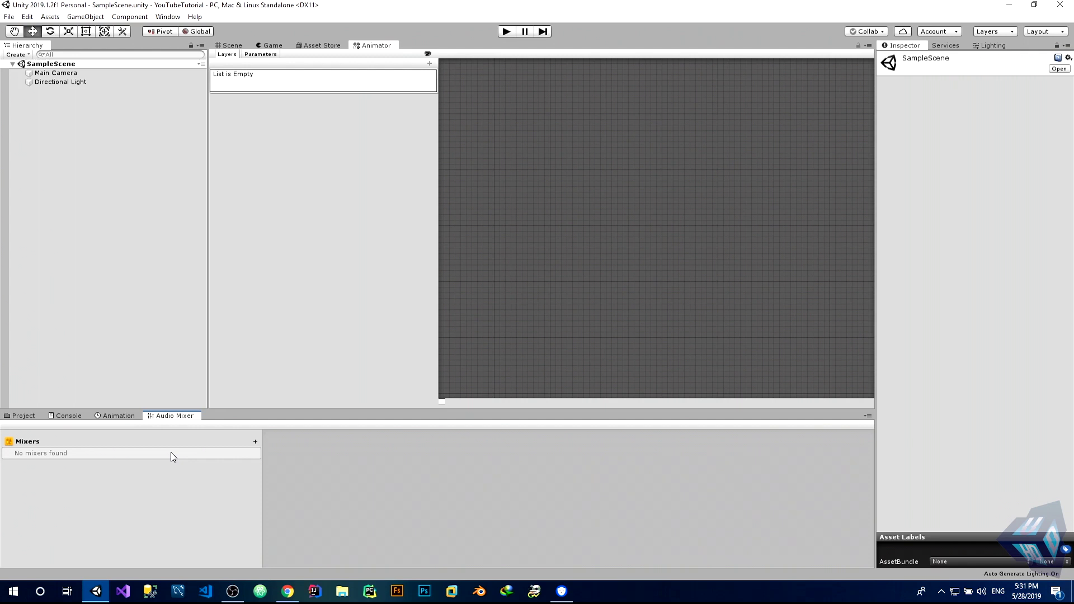
click(23, 415)
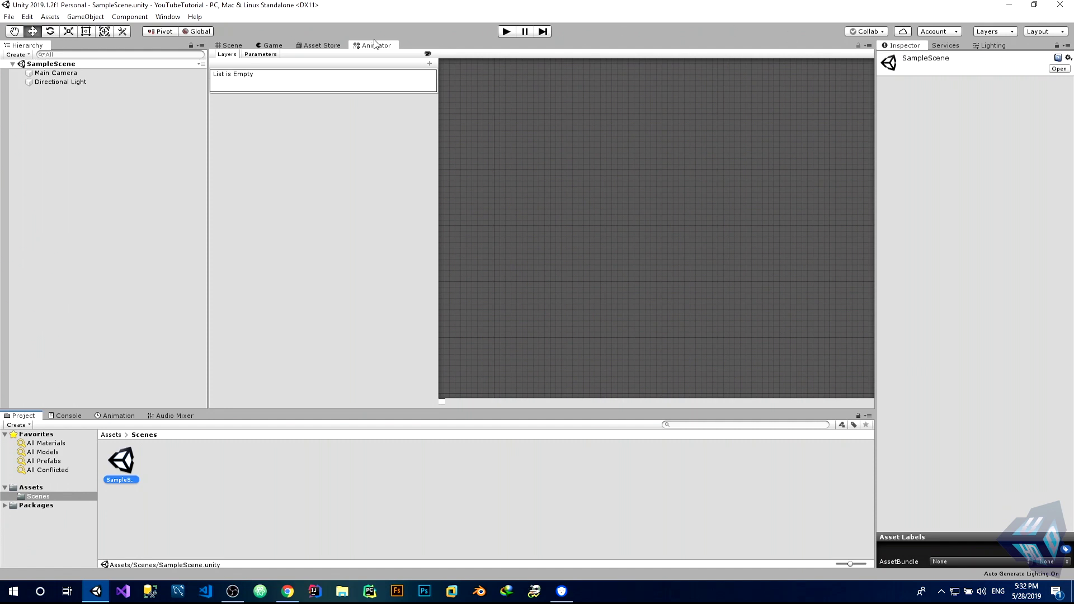
click(238, 48)
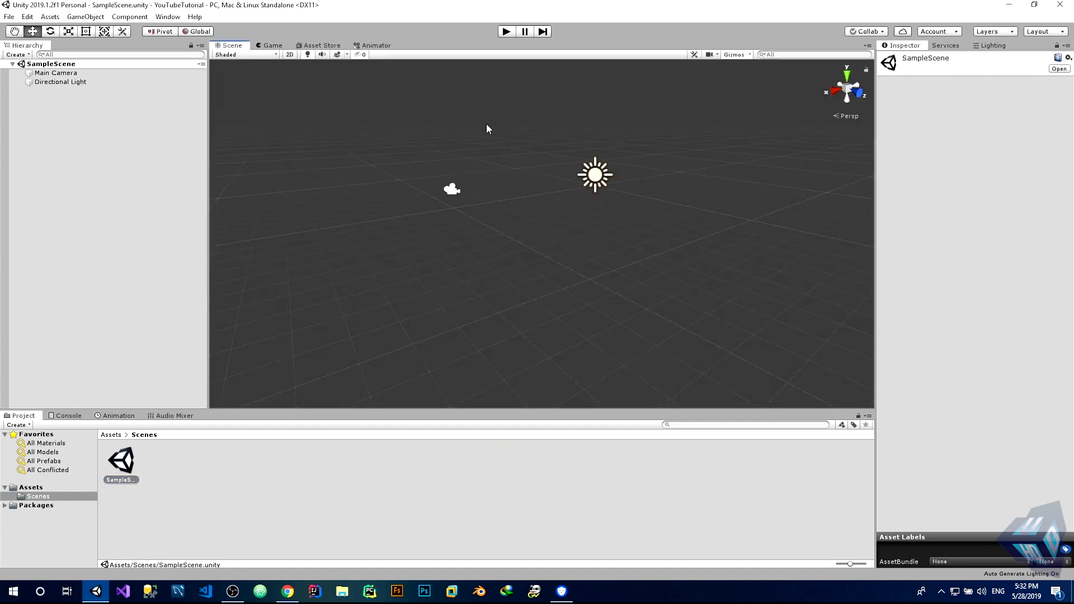
right_drag(486, 123, 492, 120)
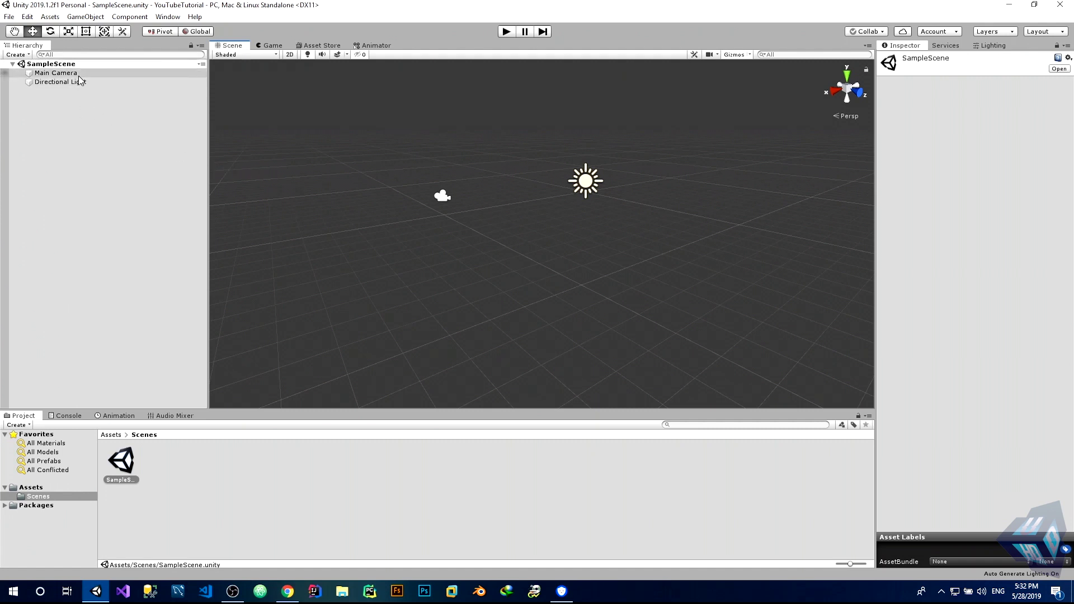
Step: Select the Main Camera, try stretching its X scale to about 7.41, and undo the change
click(48, 77)
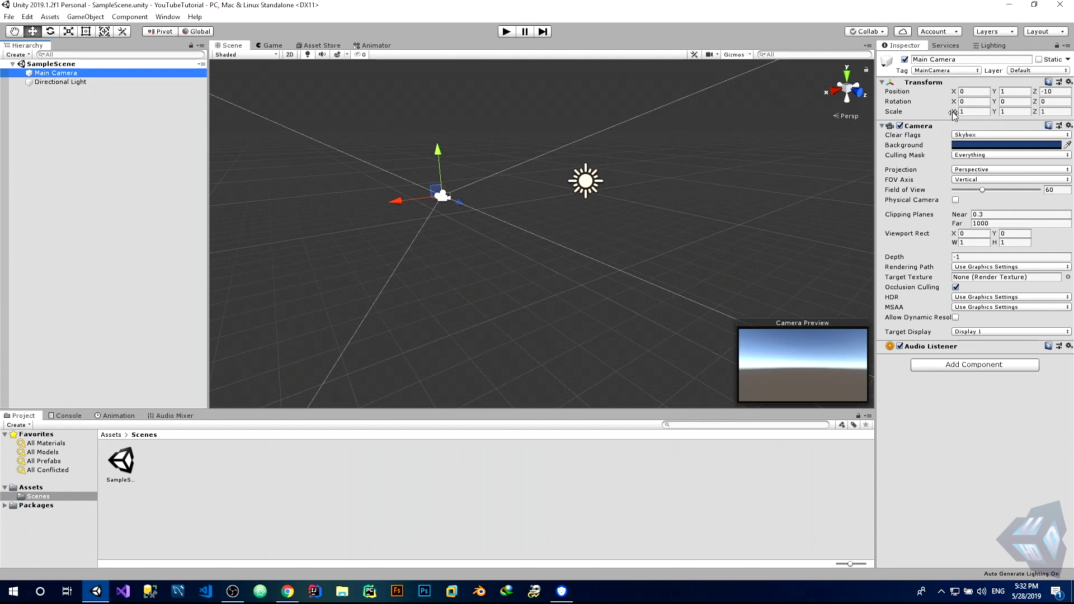
drag(953, 112, 16, 134)
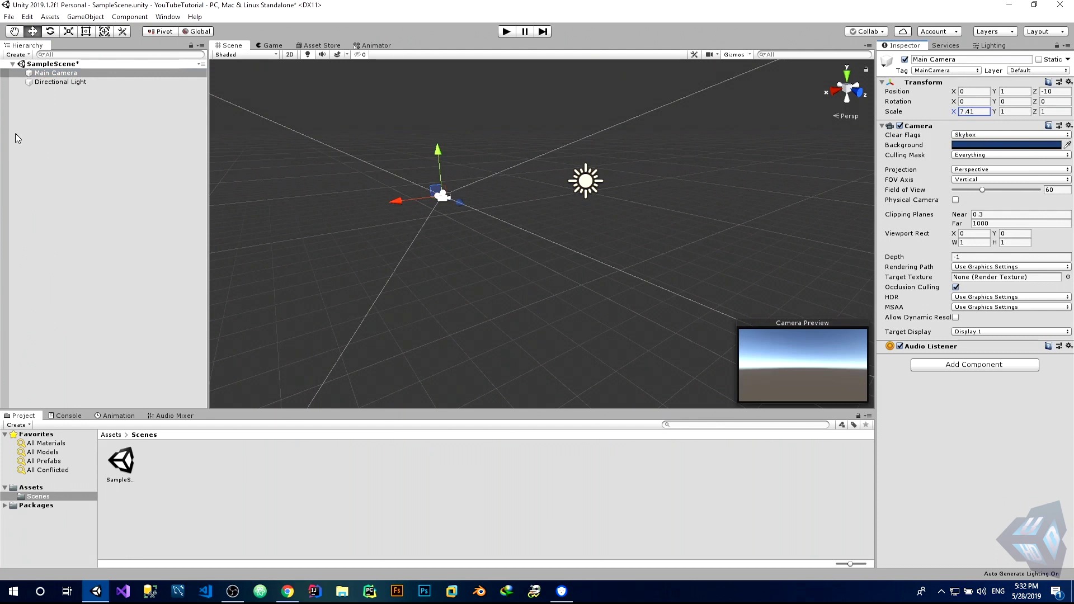
key(ctrl+z)
Step: Browse the component categories available for the Main Camera, search them for "camera", and leave without adding a component
click(989, 366)
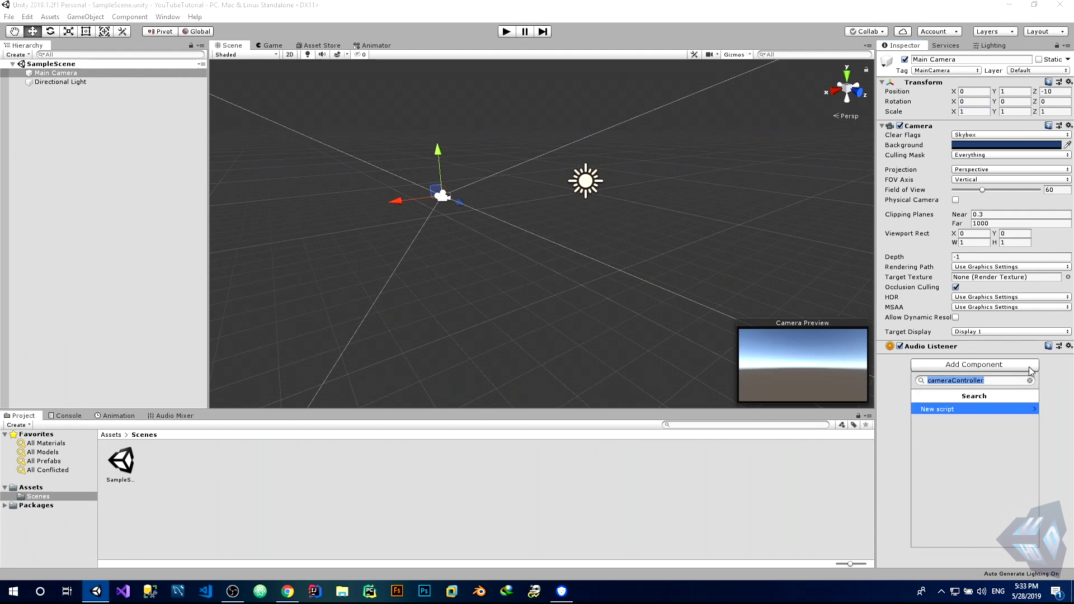
click(1030, 381)
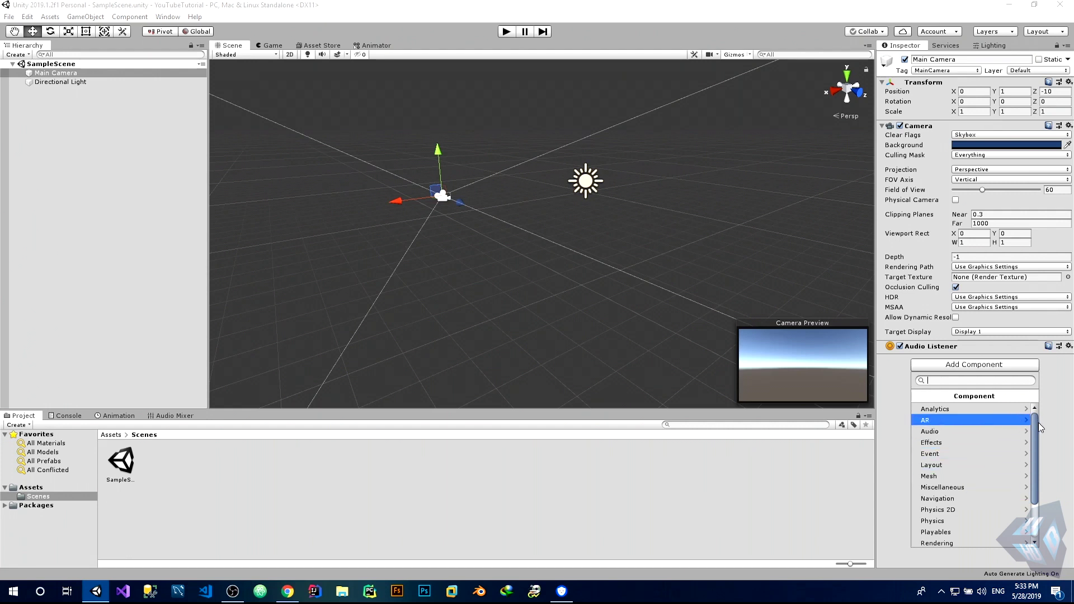
drag(1035, 423, 992, 407)
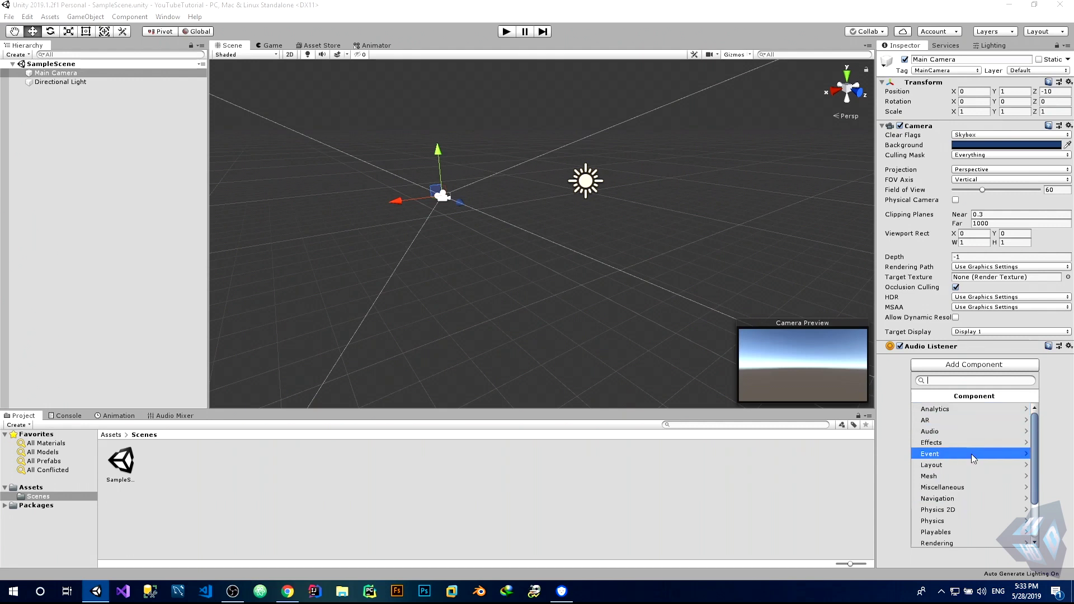
mouse_move(1033, 442)
mouse_down()
mouse_move(1038, 496)
mouse_move(1033, 452)
mouse_up()
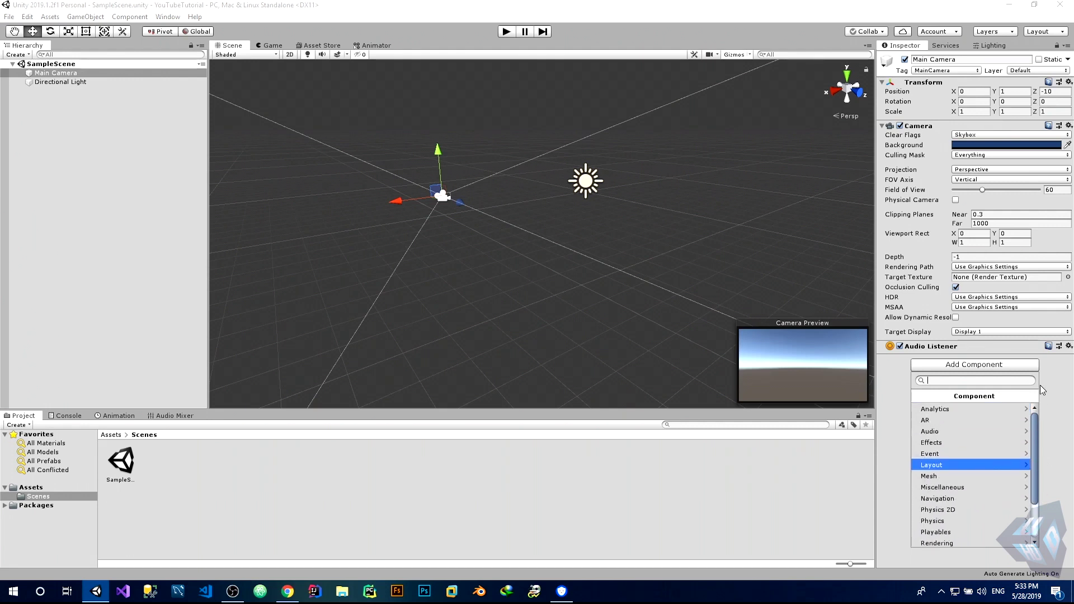
text(camera)
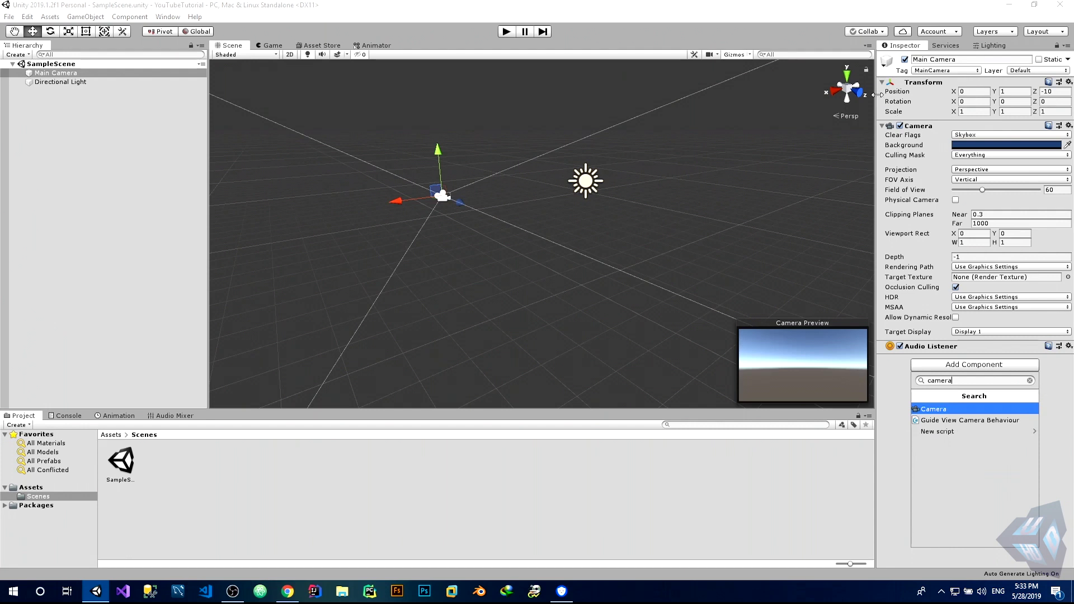
key(Down)
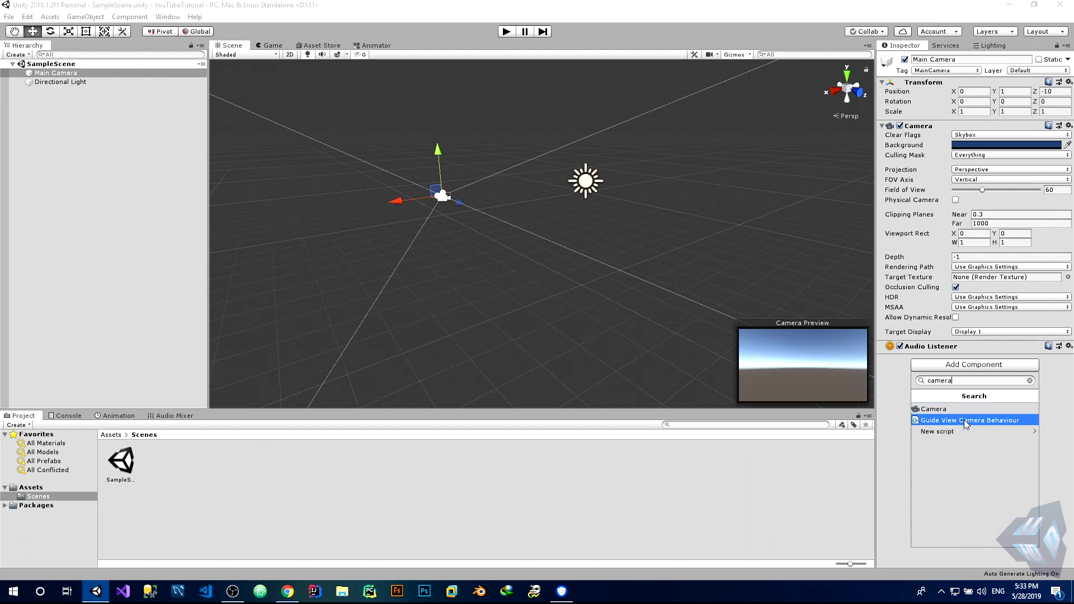
key(Up)
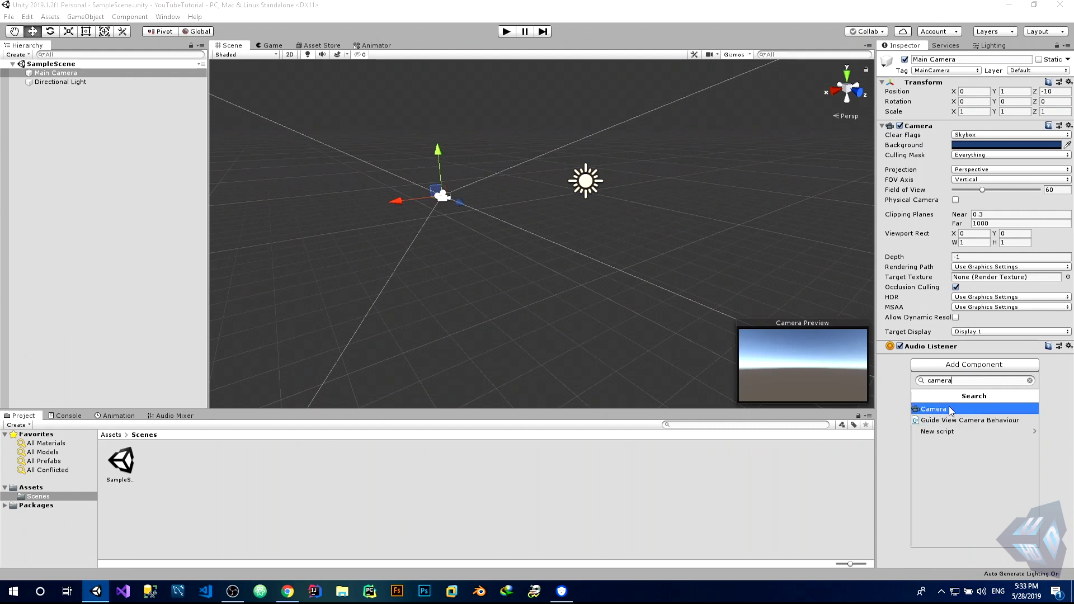
click(902, 390)
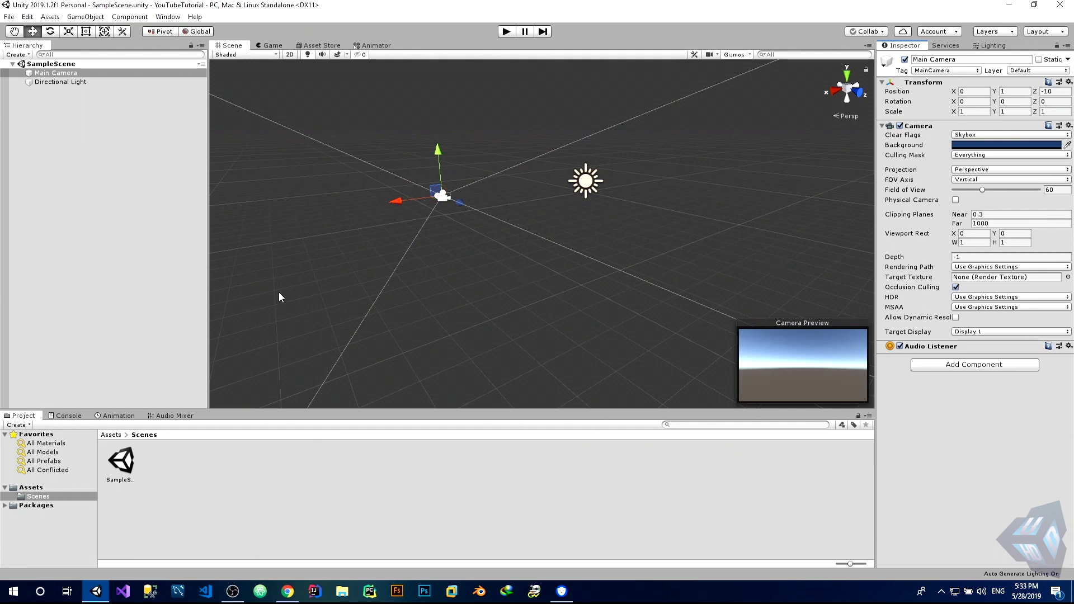
click(153, 286)
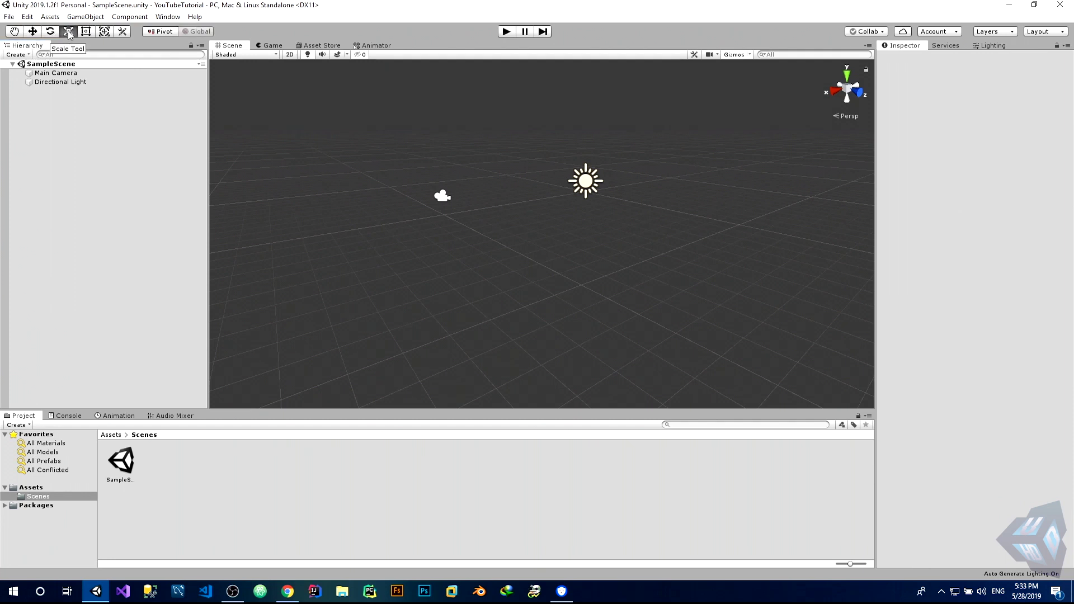
Step: Look through the Rect, Transform and custom tools, and pan the Scene view slightly with the Hand tool
click(85, 32)
click(104, 31)
click(122, 31)
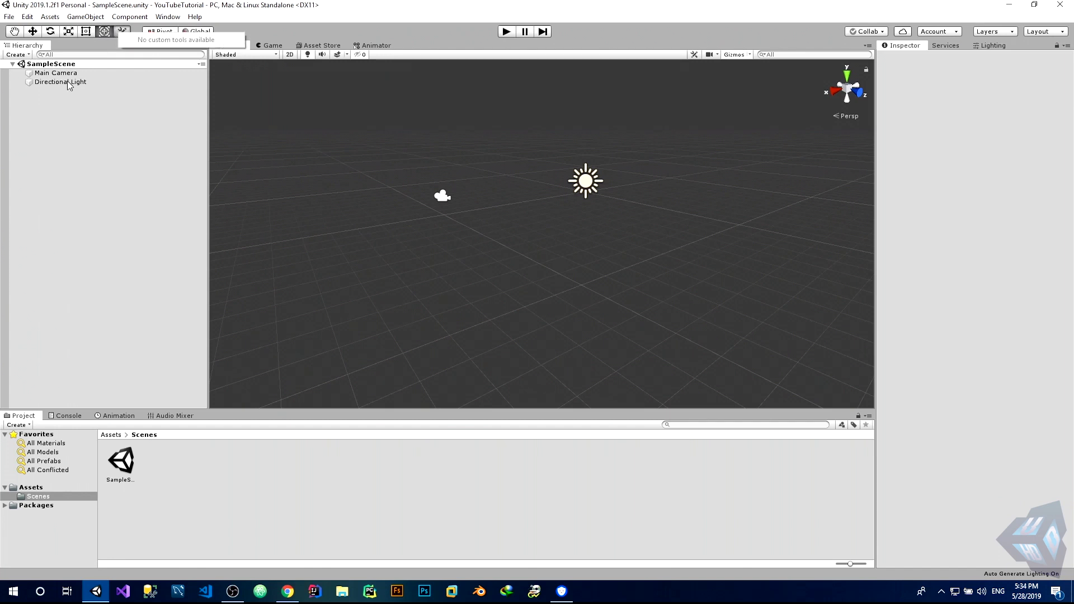
click(14, 31)
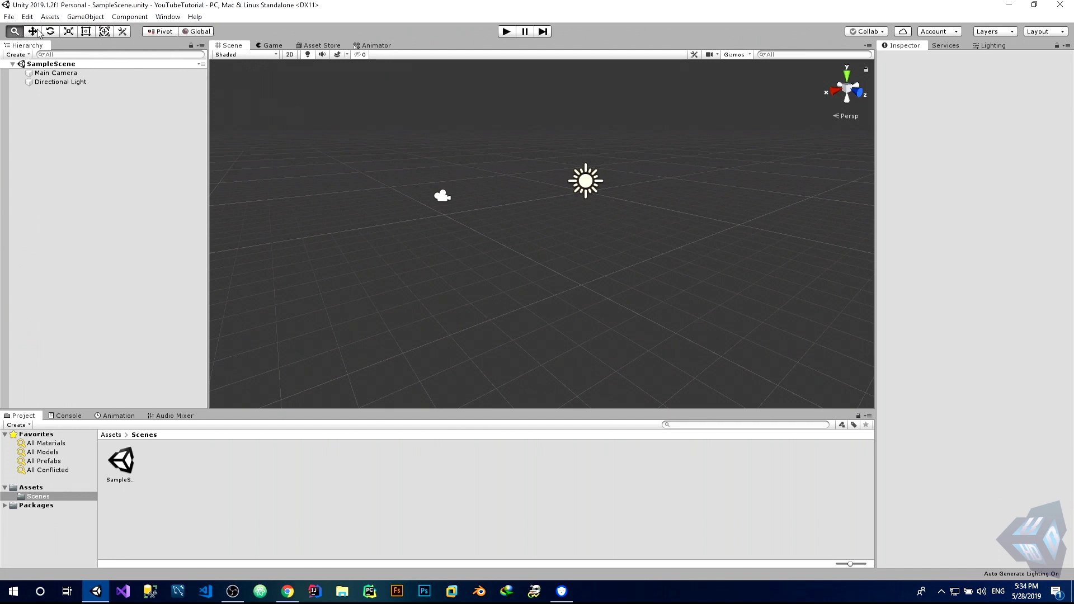
drag(294, 174, 335, 182)
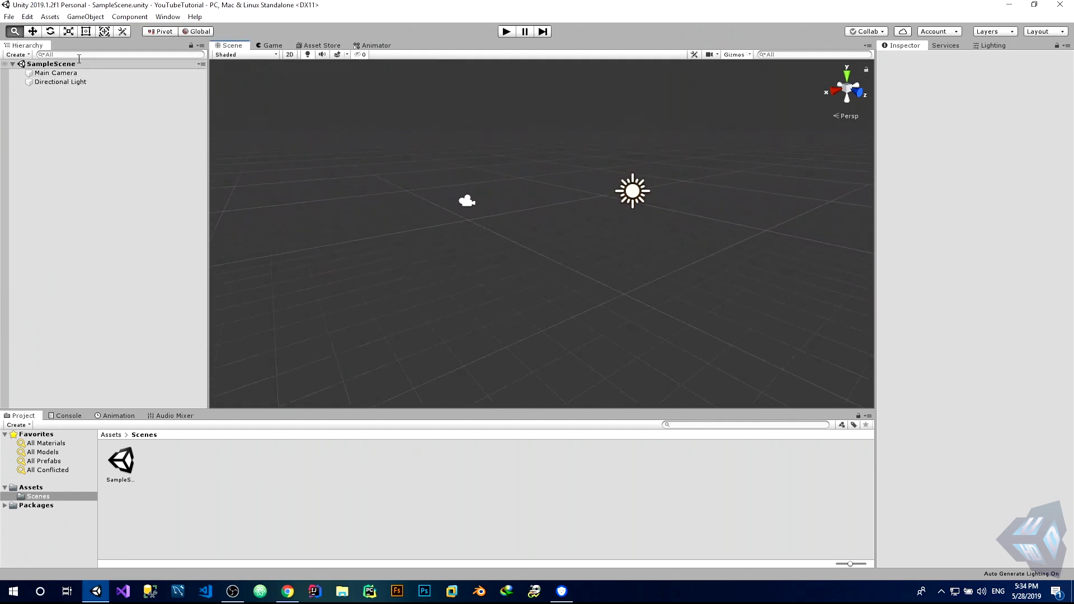
Step: Move the Main Camera with the Move tool to about X -0.04, Y 1.91, Z -18.1
click(40, 34)
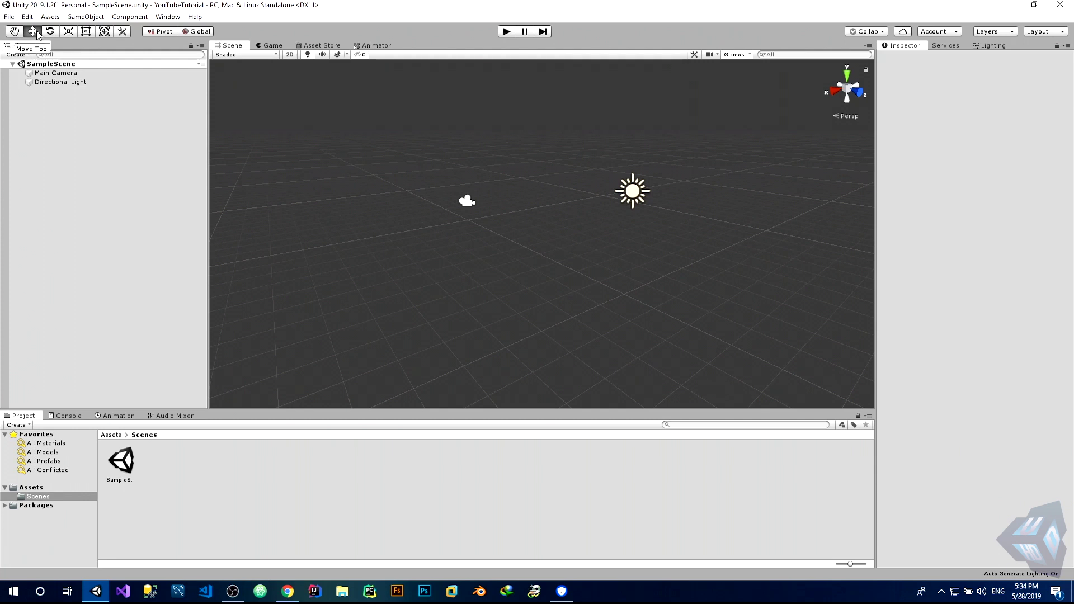
click(56, 73)
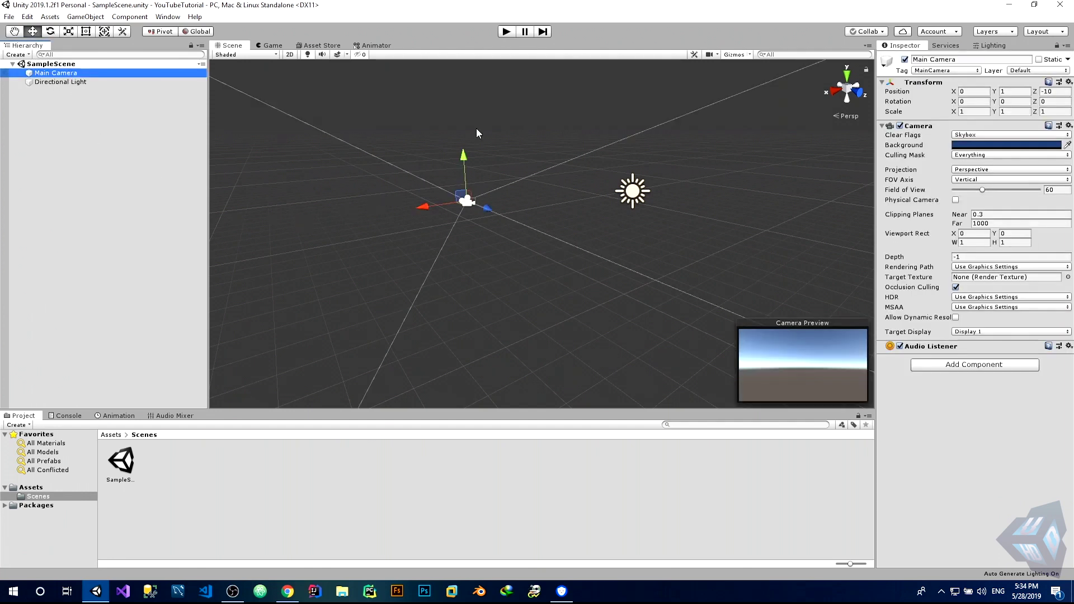
drag(466, 162, 445, 147)
drag(425, 188, 421, 152)
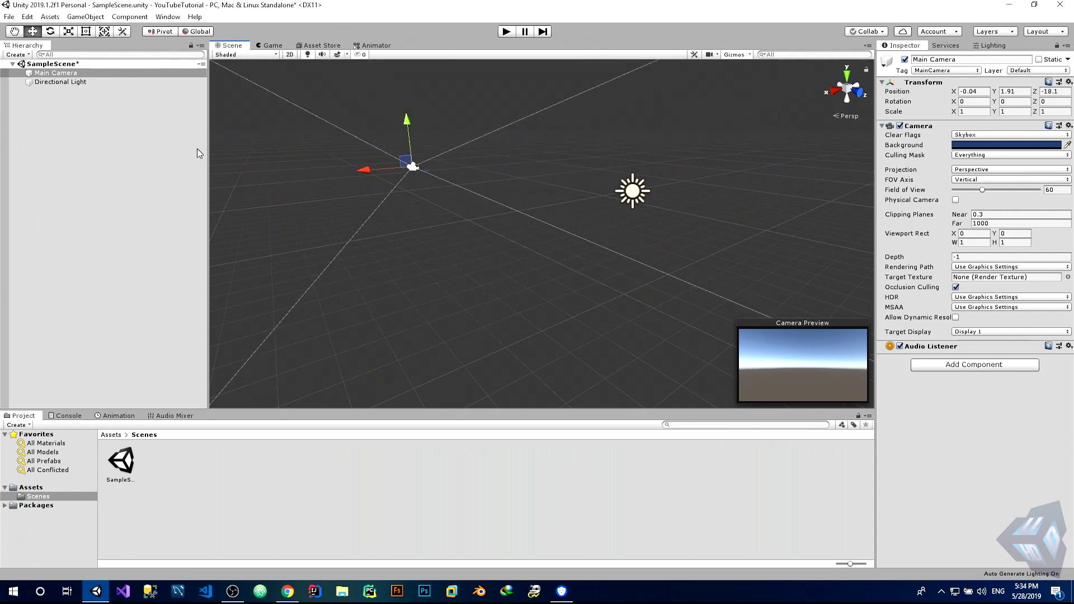
Step: Rotate the Main Camera about its Z axis to about -32 degrees with the Rotate tool
click(49, 31)
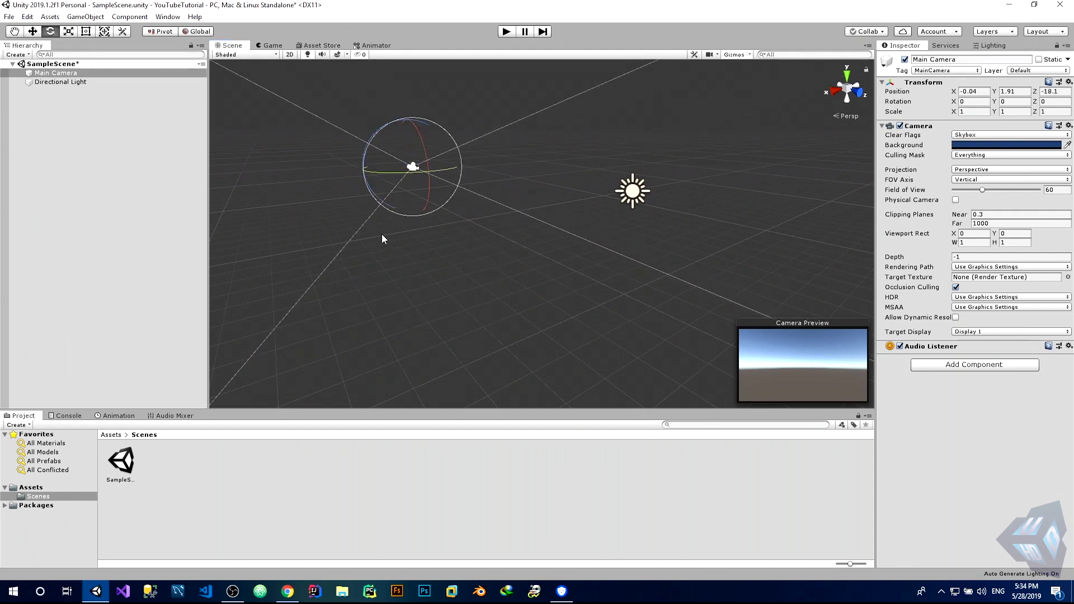
drag(370, 140, 229, 106)
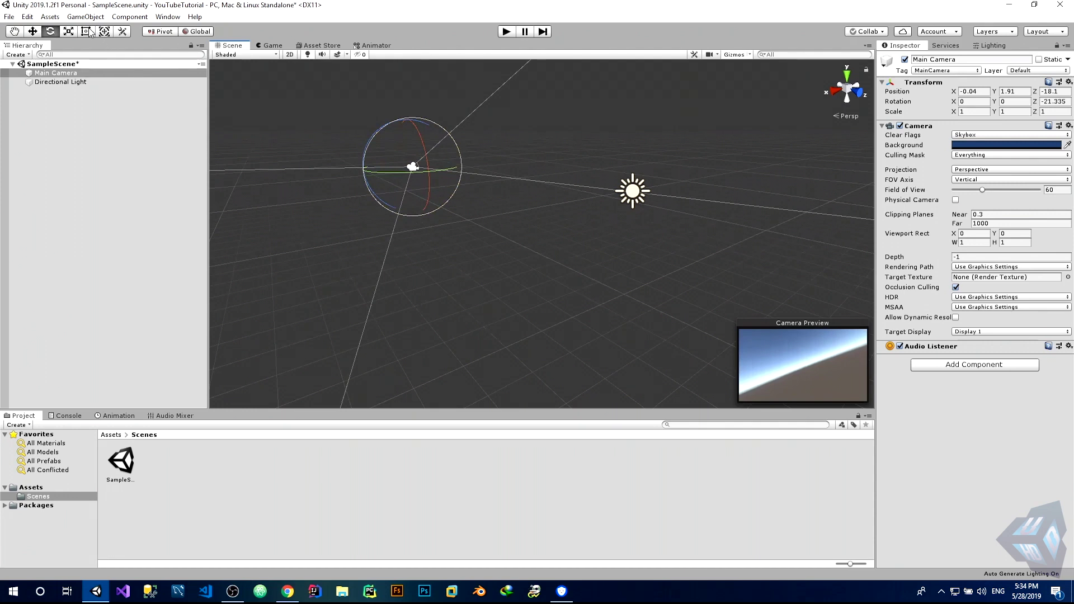
click(70, 32)
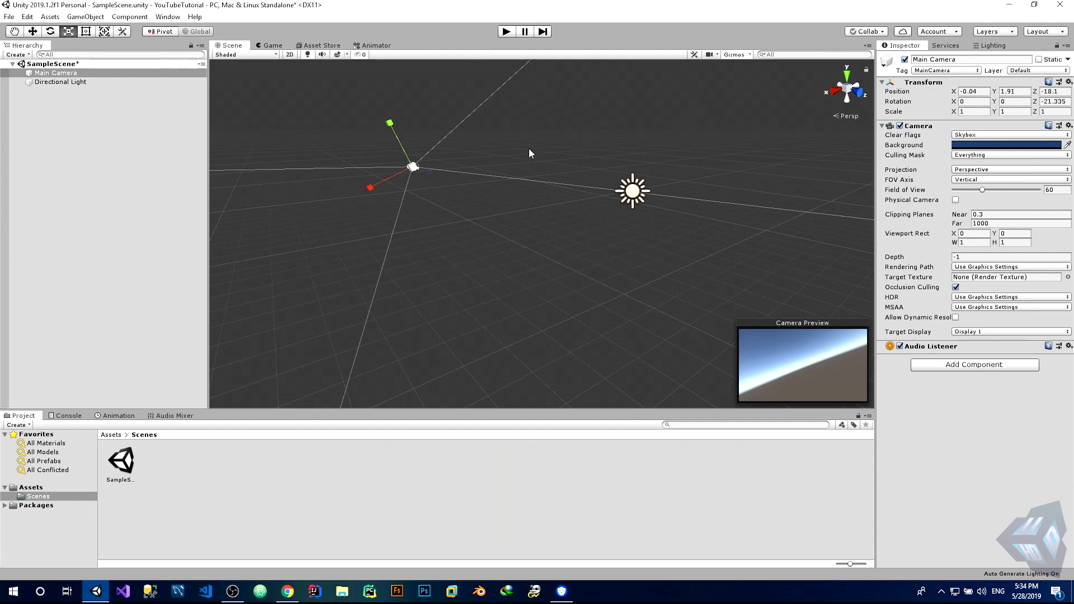
click(50, 31)
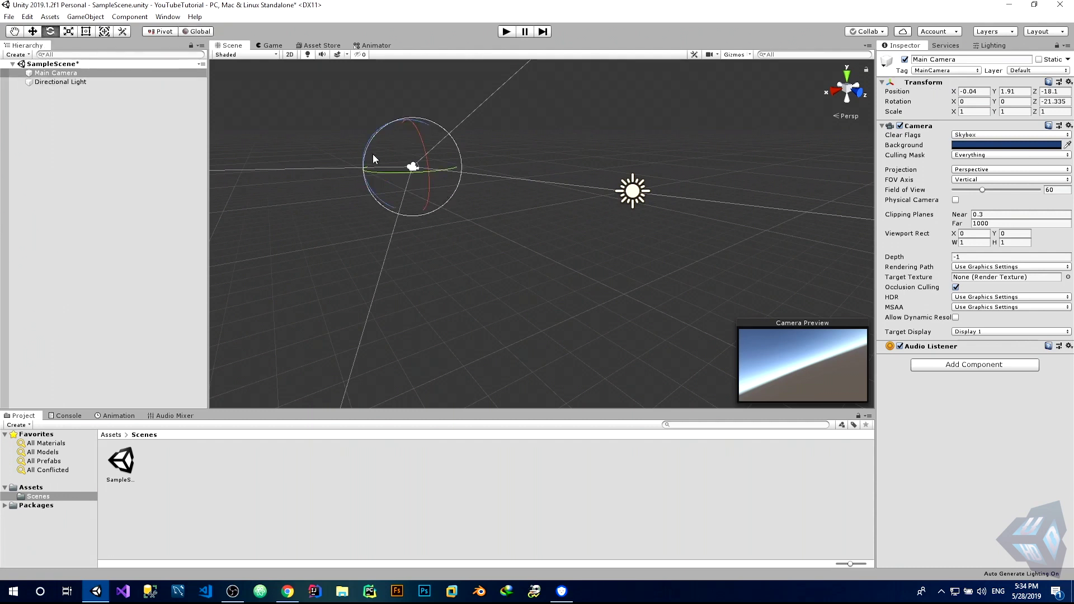
drag(362, 149, 343, 160)
click(1054, 101)
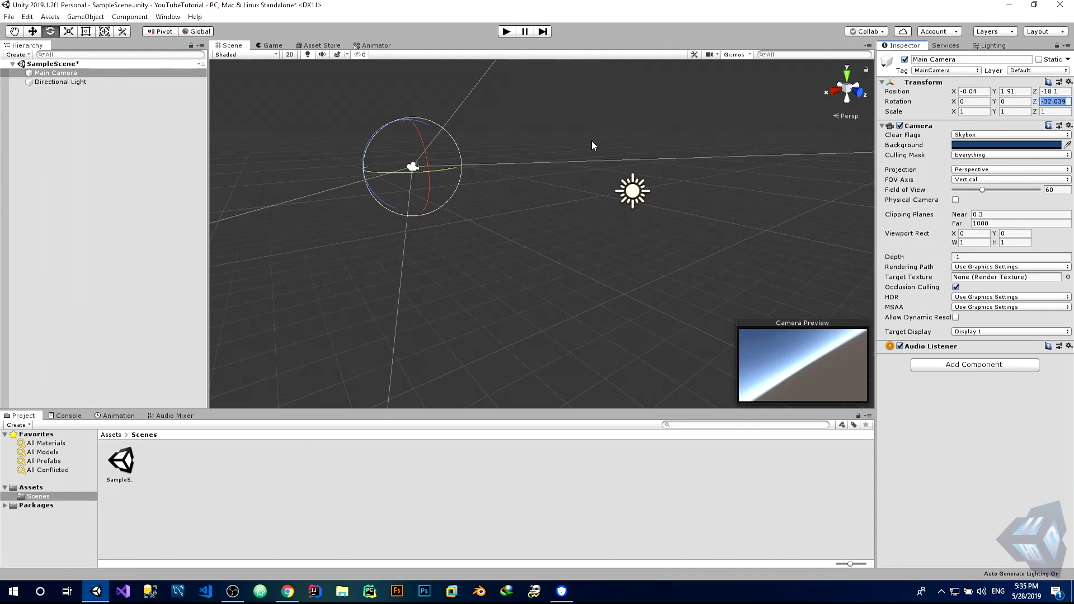
Step: Scale the Main Camera along X to about 1.96 and switch to the Rect tool
click(68, 31)
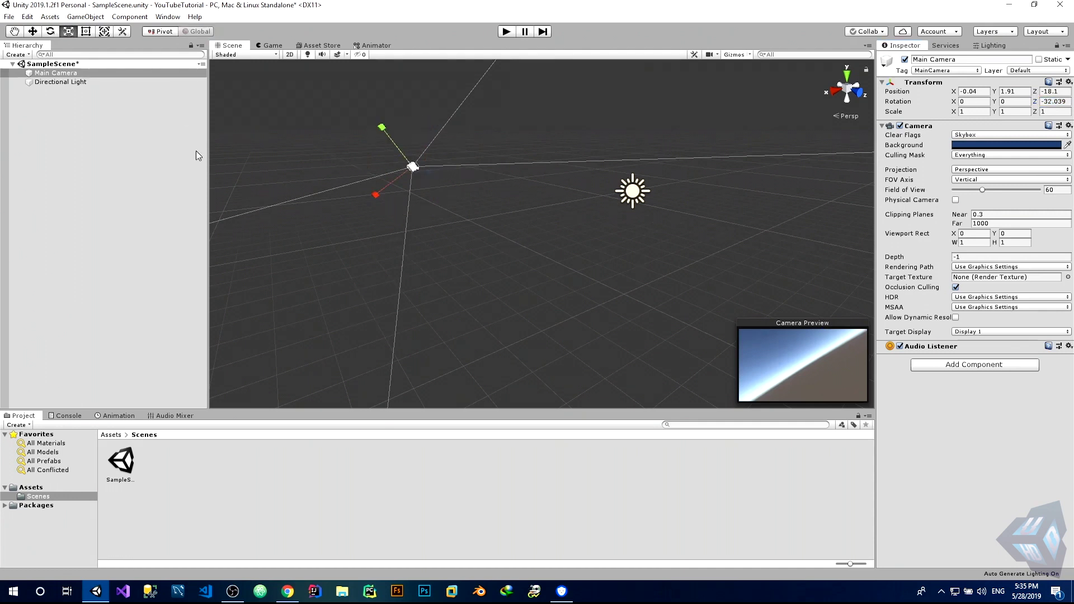
drag(379, 189, 383, 265)
click(86, 33)
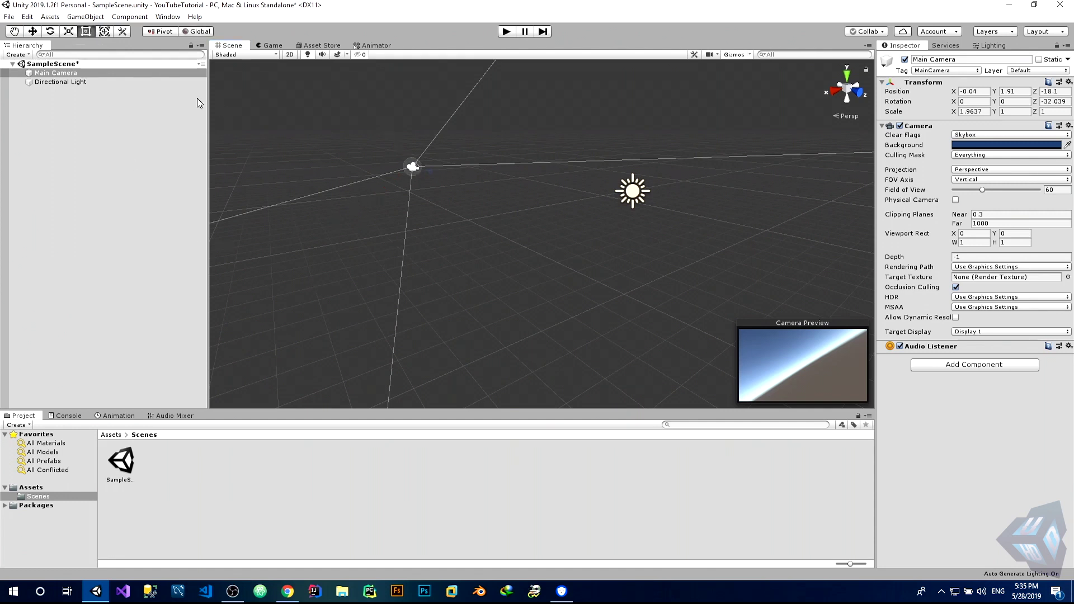
Step: Use the Transform tool to shift the Main Camera to about Z -18.15 and rotate it to about -36.6 degrees around Z
click(103, 34)
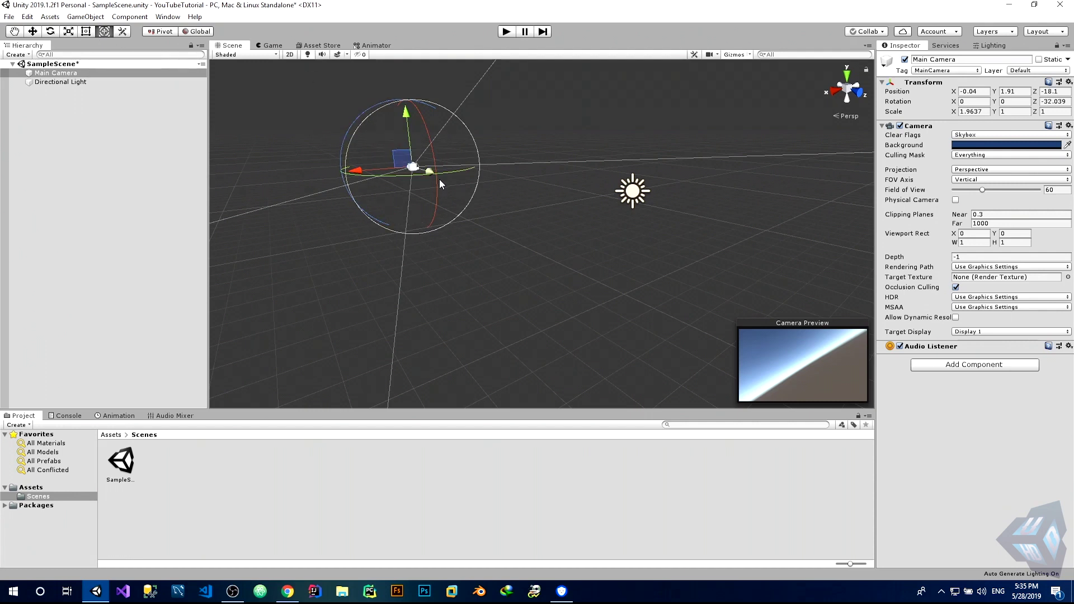
drag(432, 172, 426, 199)
mouse_move(341, 140)
mouse_down()
mouse_move(337, 198)
mouse_move(328, 147)
mouse_up()
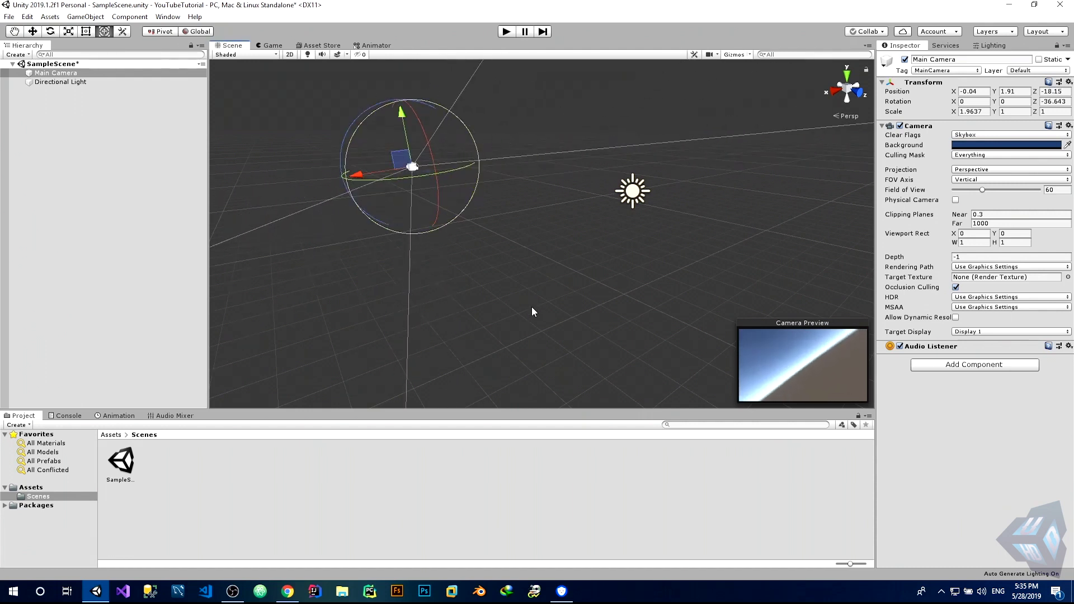
Step: Undo the last five changes to the Main Camera, save the scene, and clear the selection
key(ctrl+z)
key(ctrl+z)
key(ctrl+z)
key(ctrl+z)
key(ctrl+z)
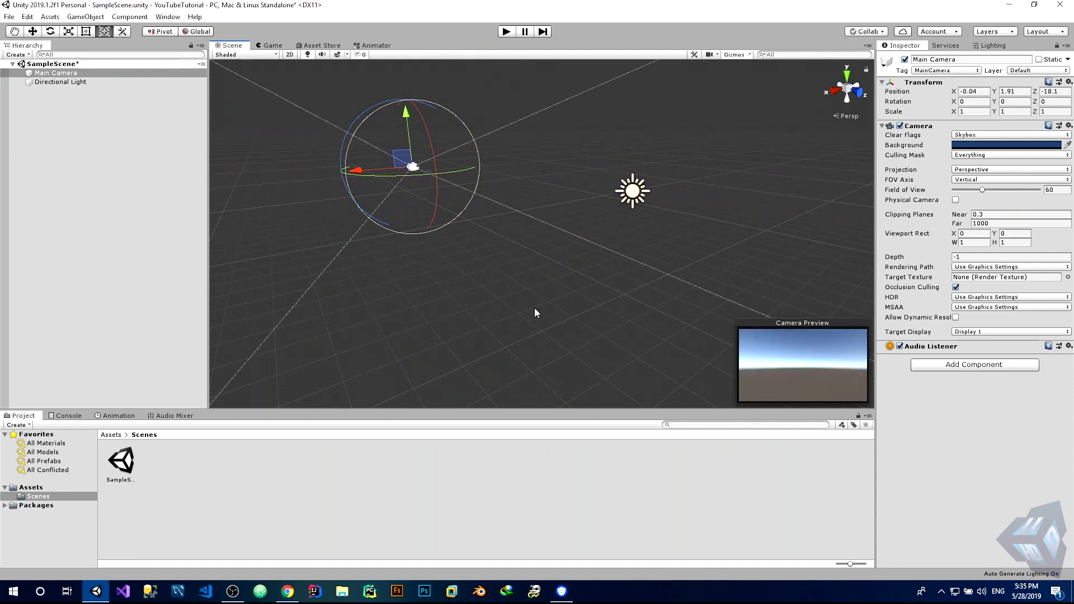
key(ctrl+s)
click(53, 240)
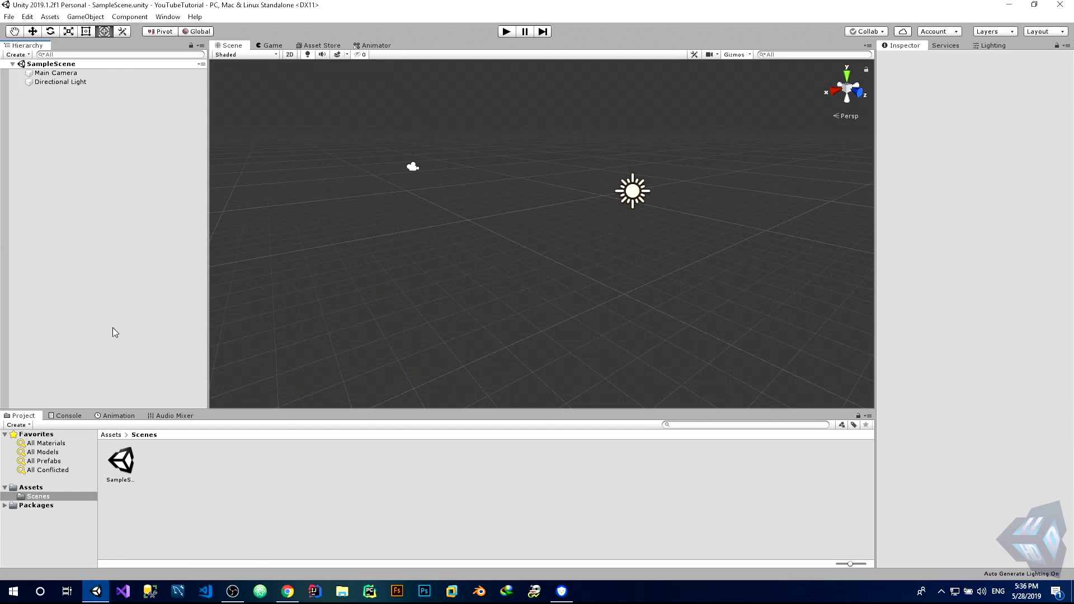
Step: Add a 3D Cube to SampleScene, save the scene, and deselect the cube
right_click(48, 128)
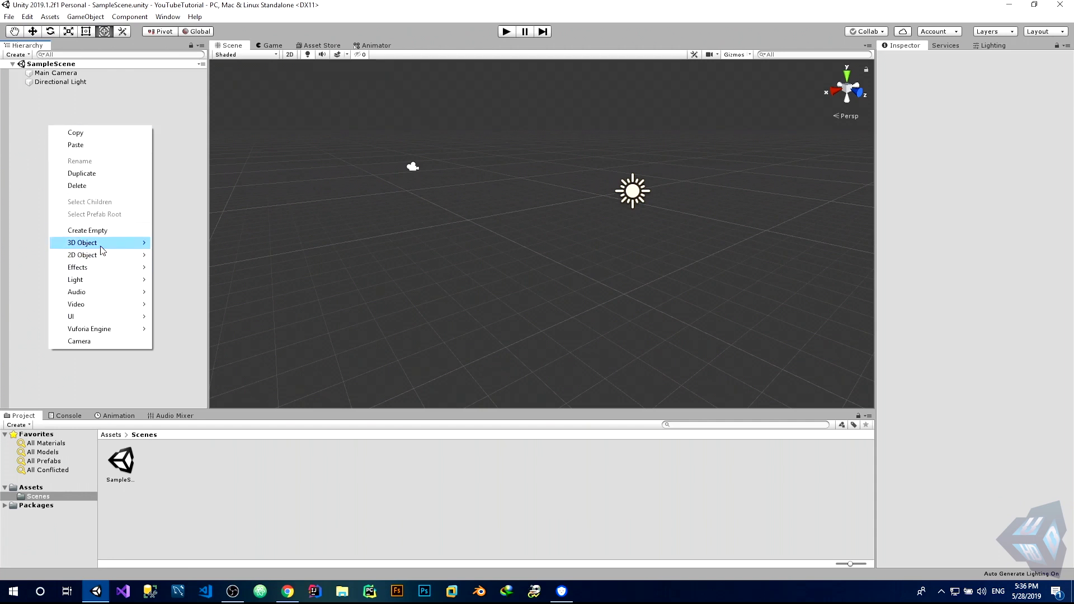
mouse_move(102, 250)
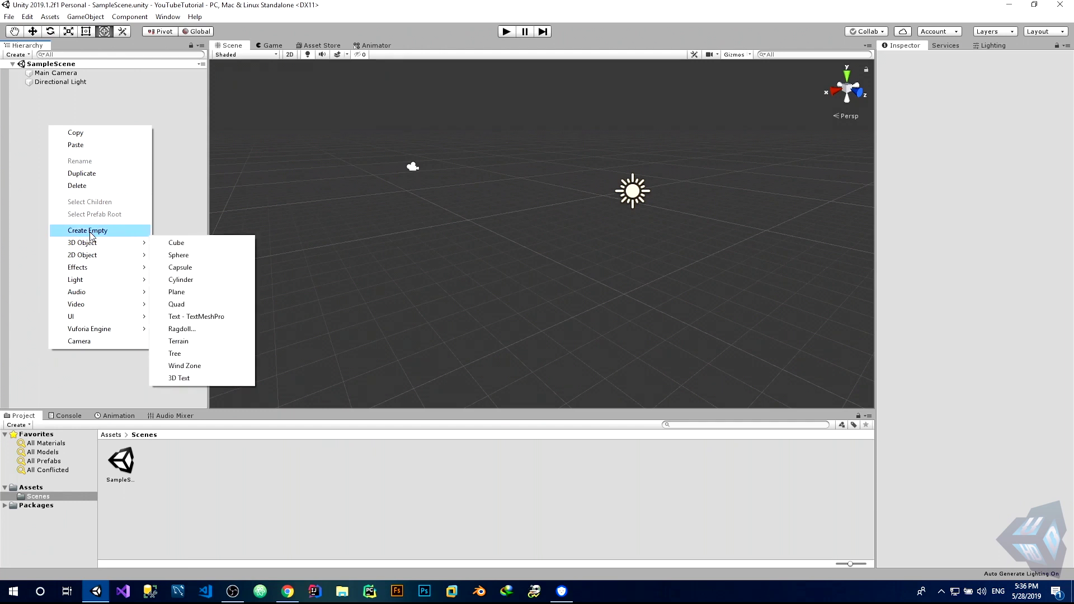
click(164, 242)
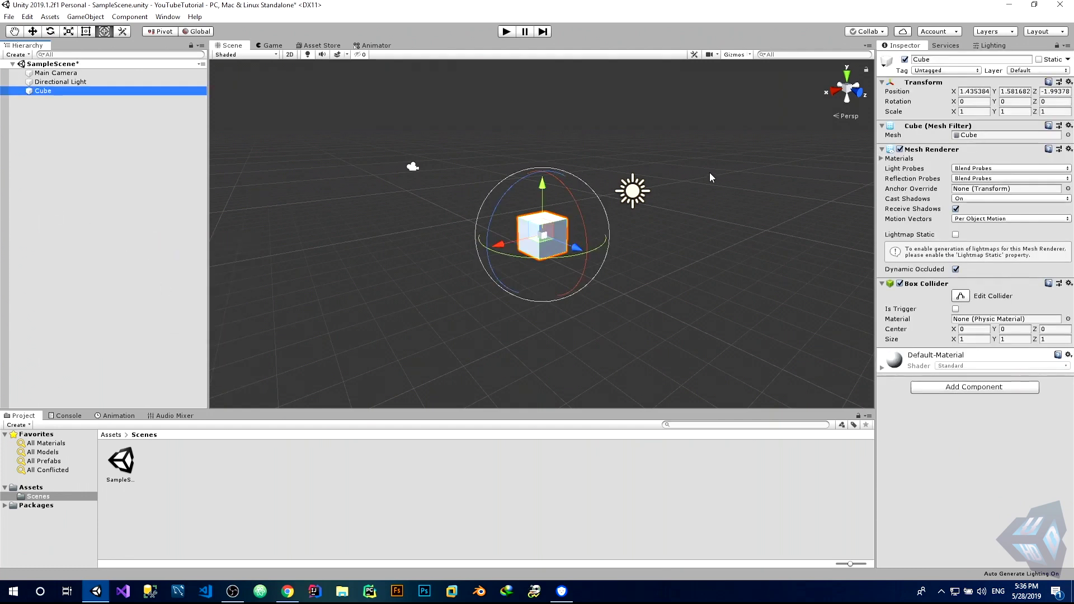
key(ctrl+s)
click(164, 475)
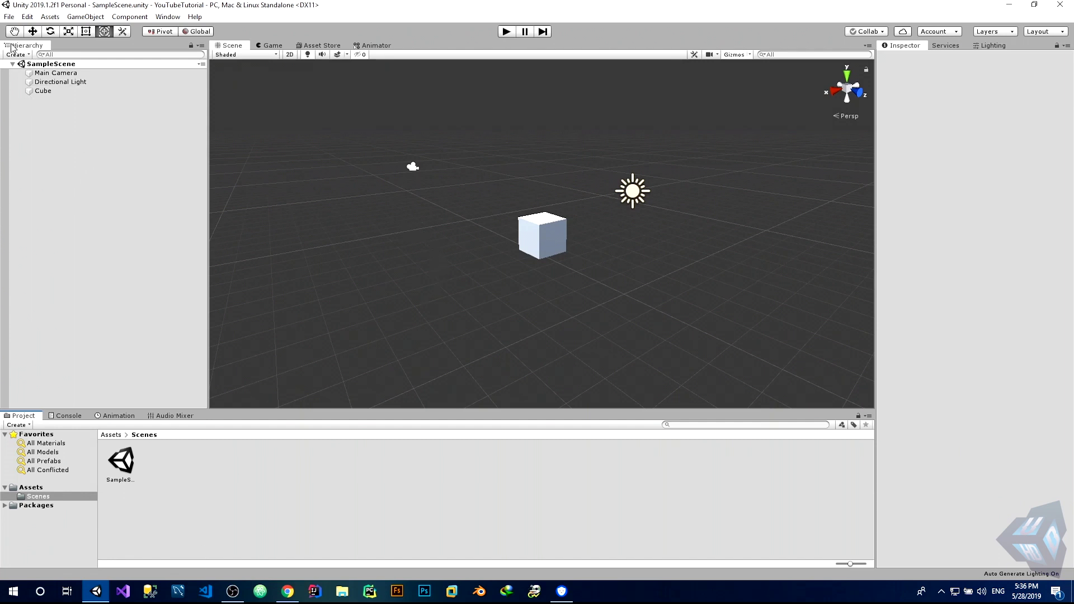
Step: Select the Cube in SampleScene to show its component settings
click(60, 75)
click(62, 92)
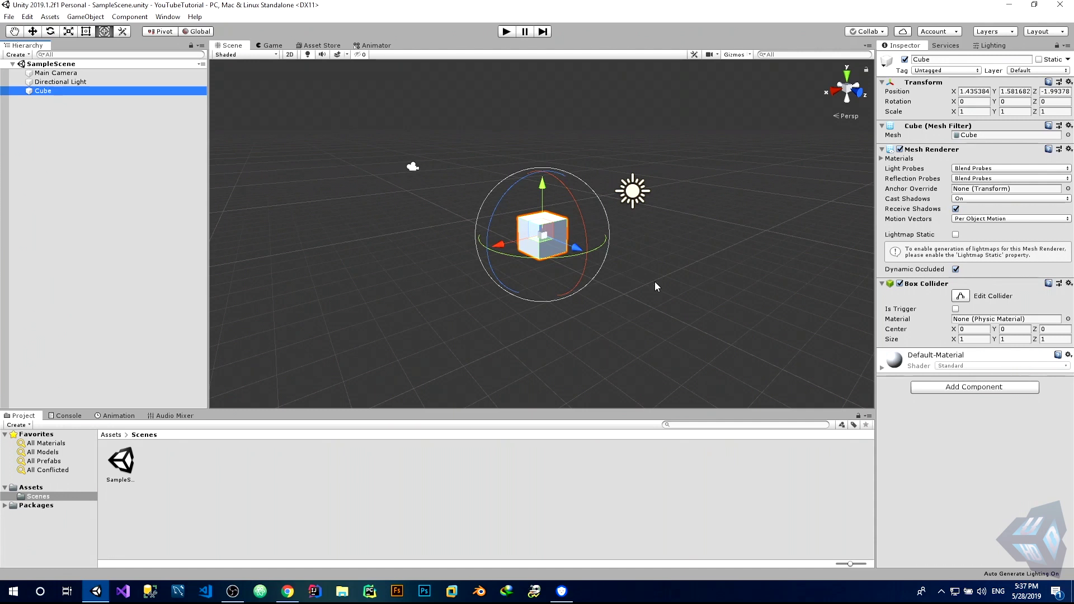
click(920, 80)
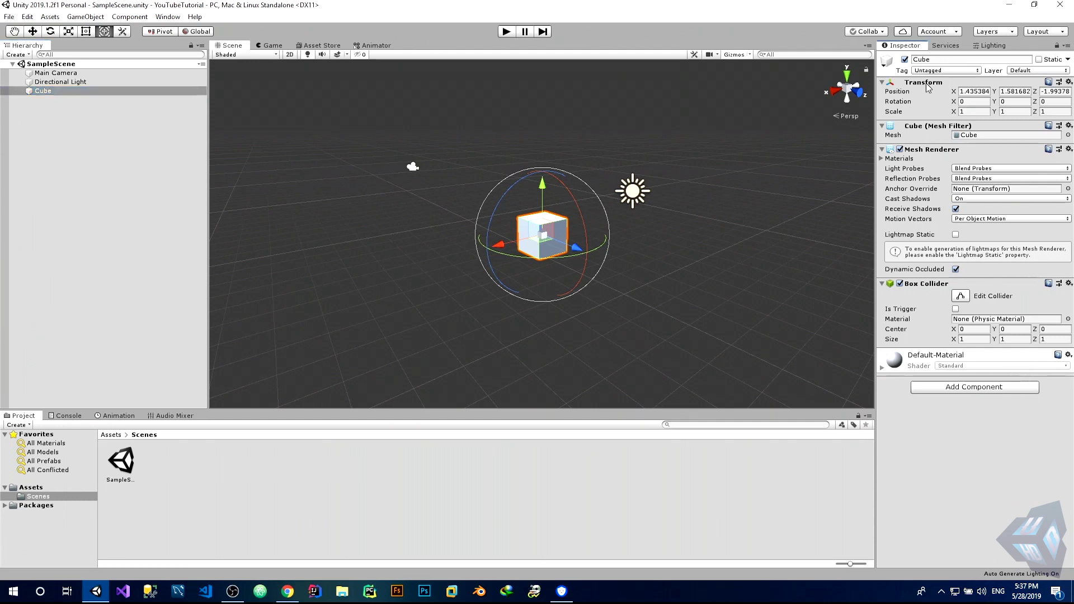
Step: Reset the Cube's Transform component and undo the reset
right_click(925, 83)
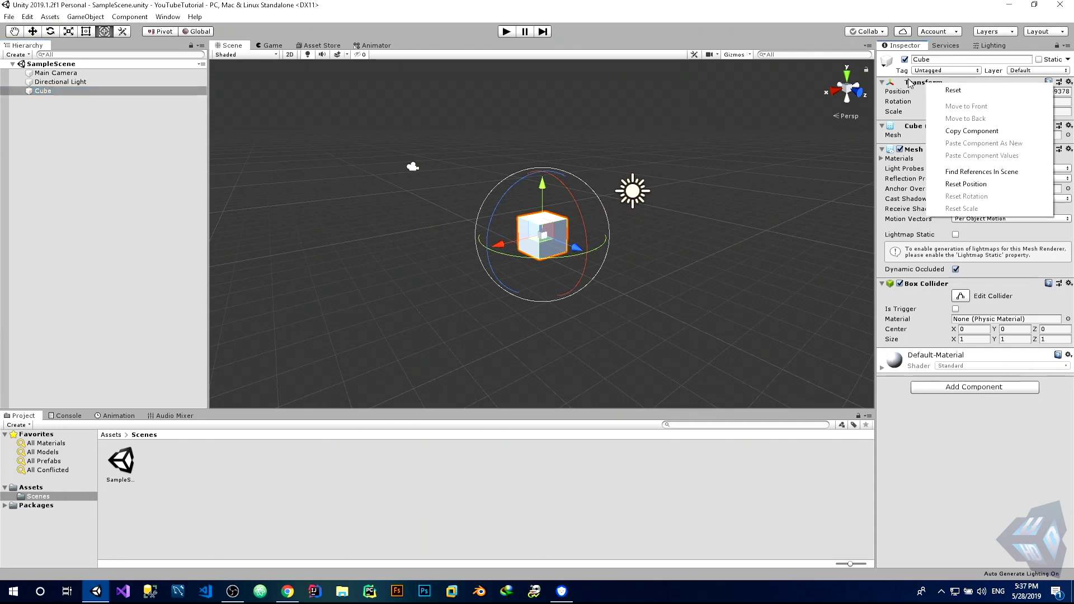
click(951, 89)
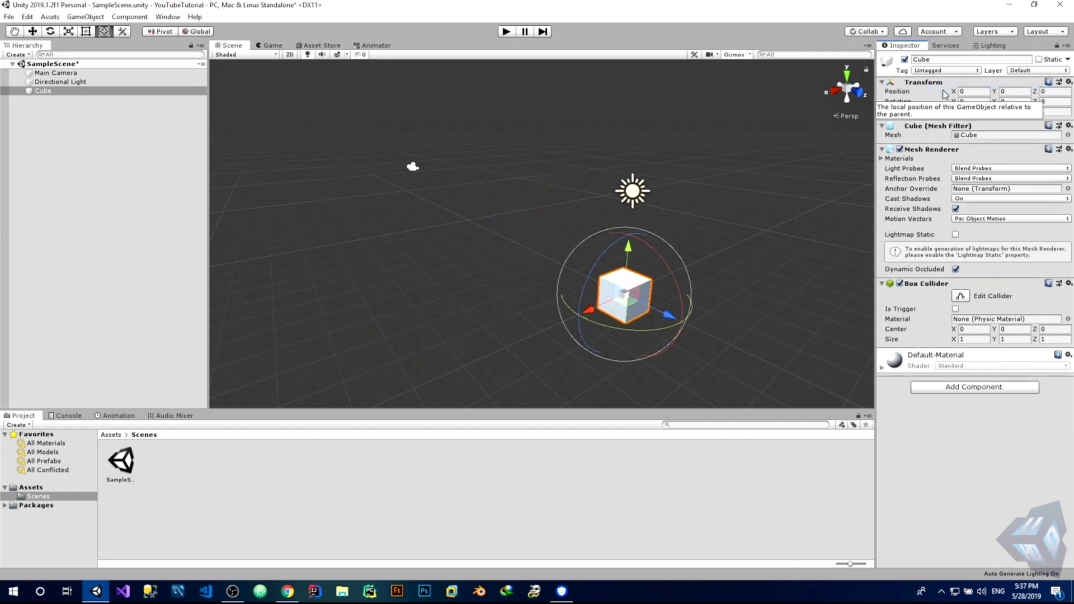
key(ctrl+z)
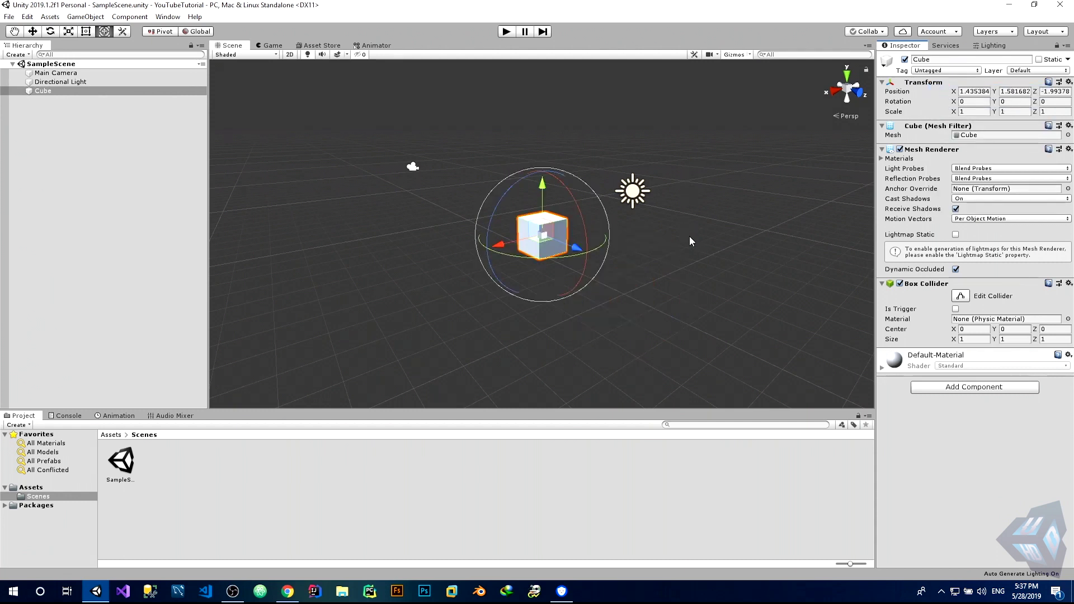
Step: Find the references to the Cube's Transform component in the scene, and clear the resulting search filter
right_click(937, 83)
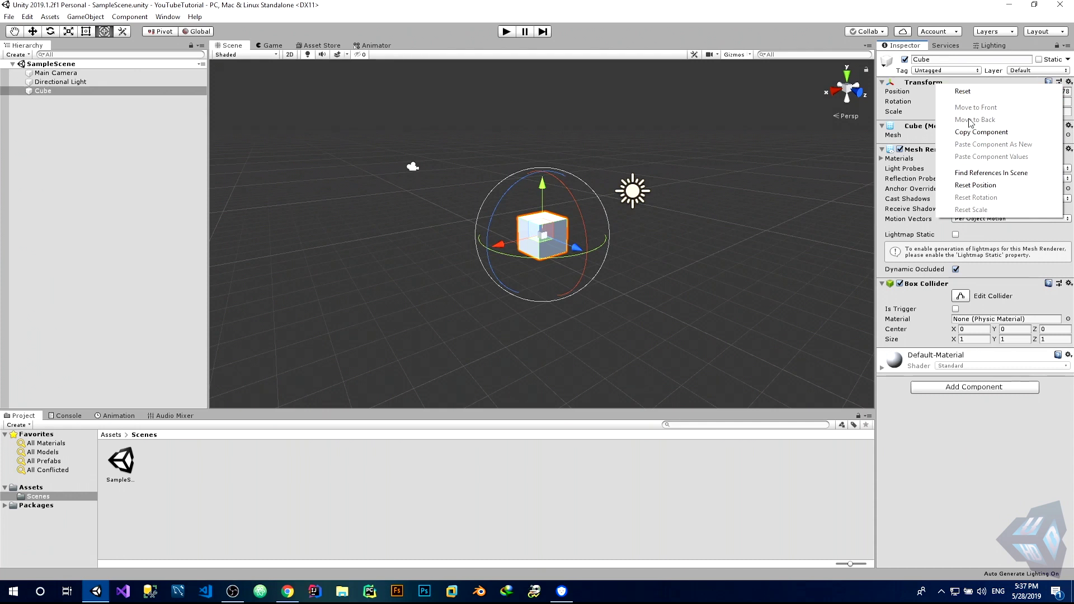
click(984, 173)
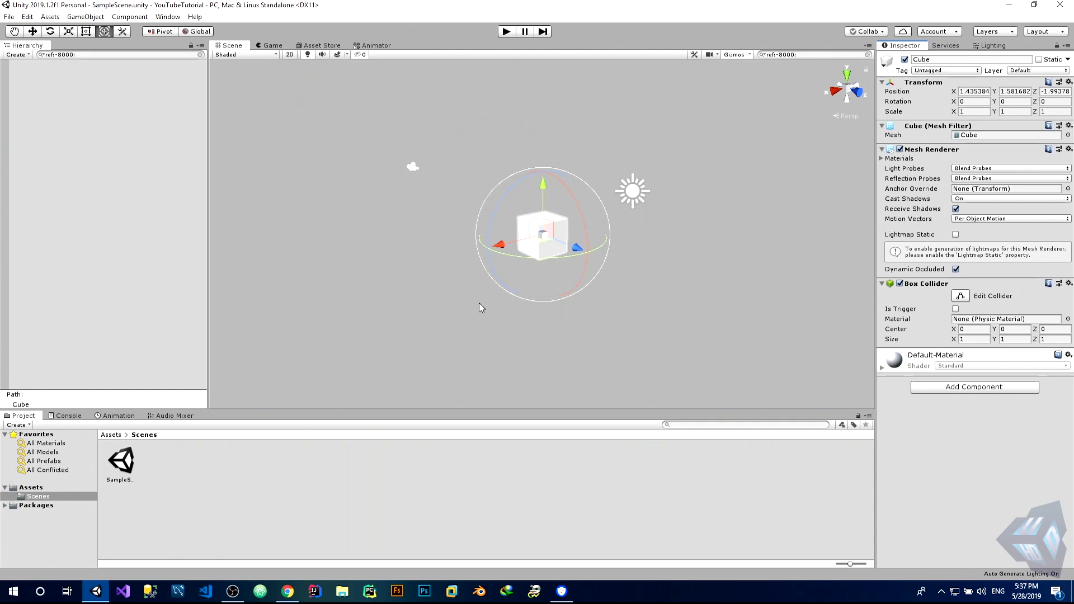
right_click(922, 82)
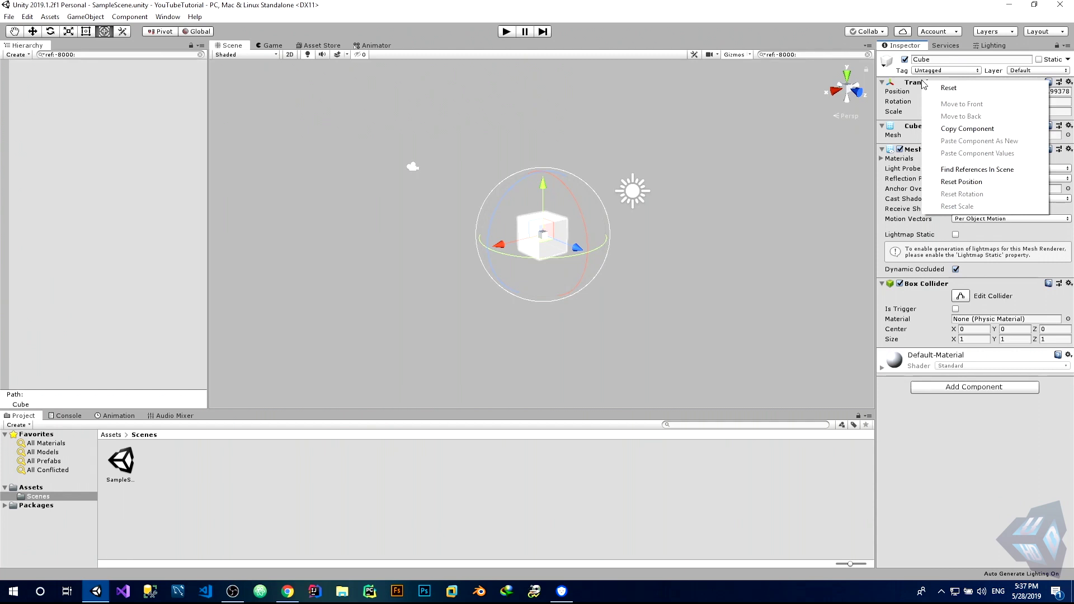
click(951, 170)
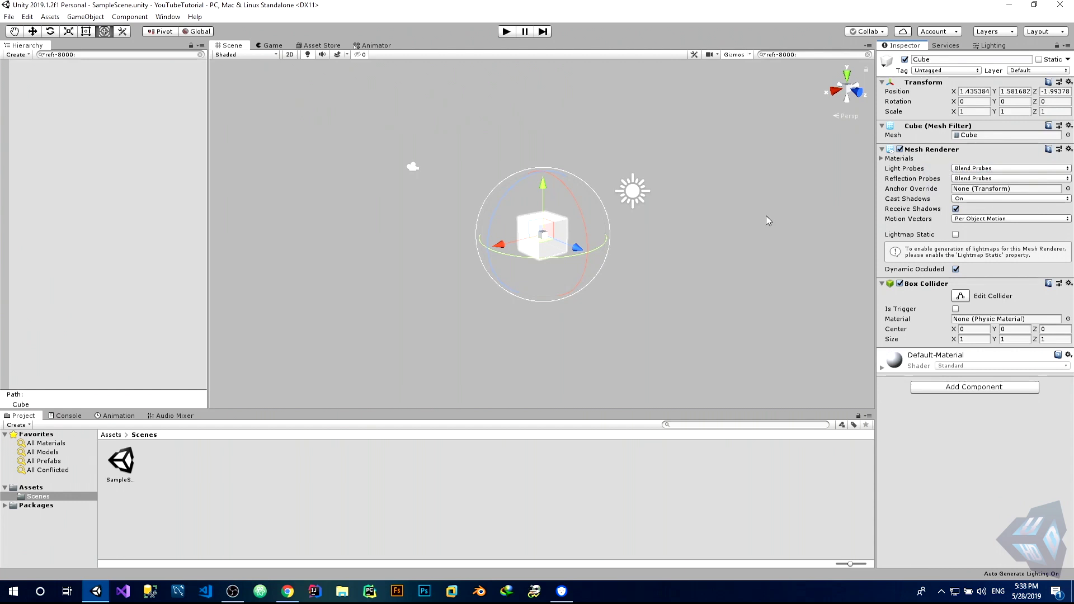
click(198, 55)
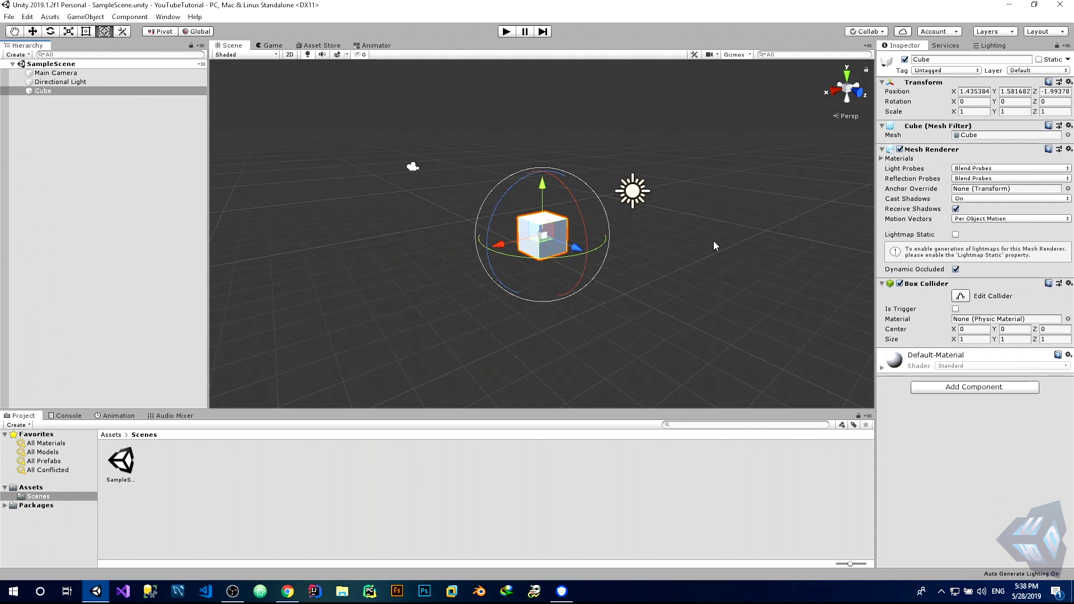
Step: Copy the Cube's Transform component and reset its Transform values
right_click(939, 84)
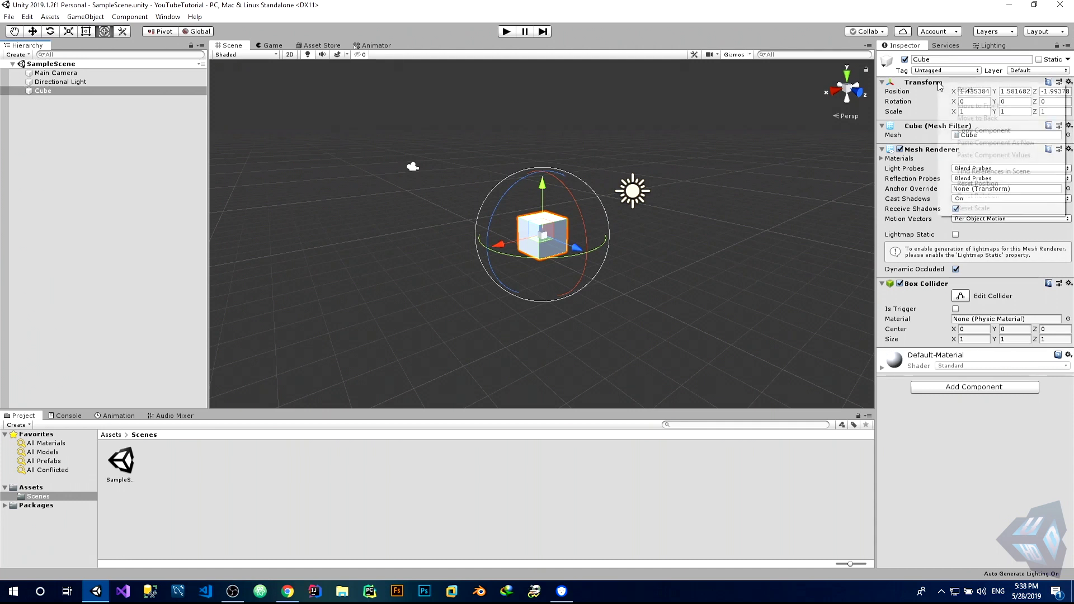
click(987, 131)
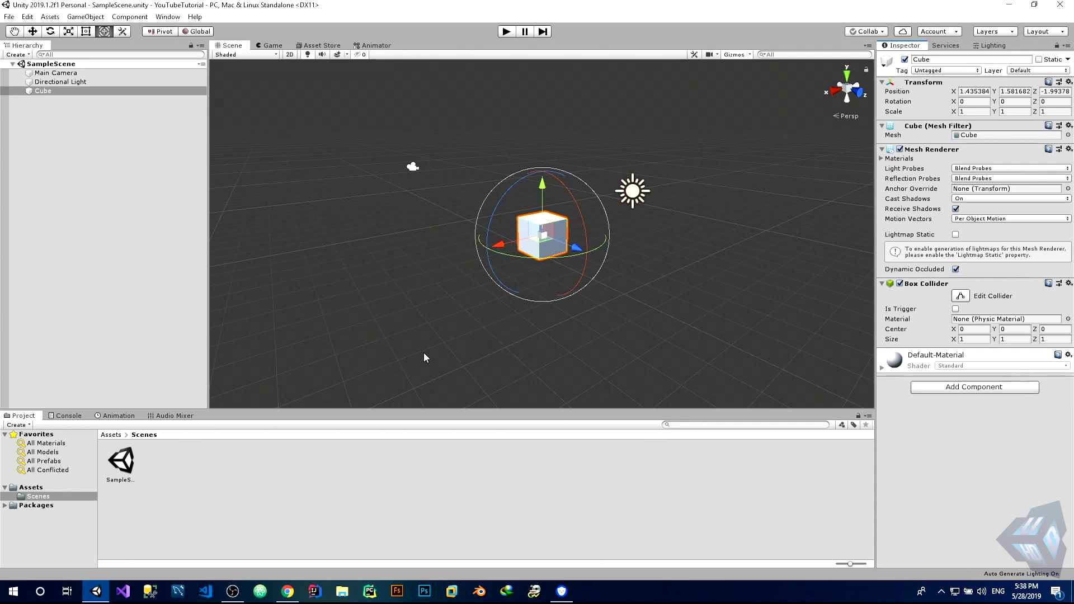
right_click(922, 84)
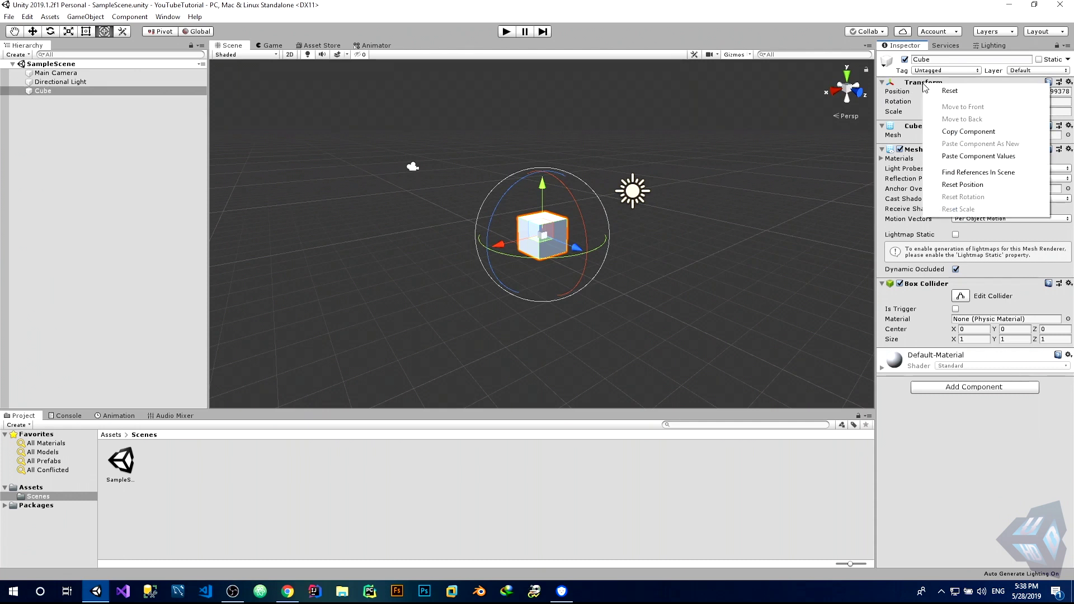
click(930, 91)
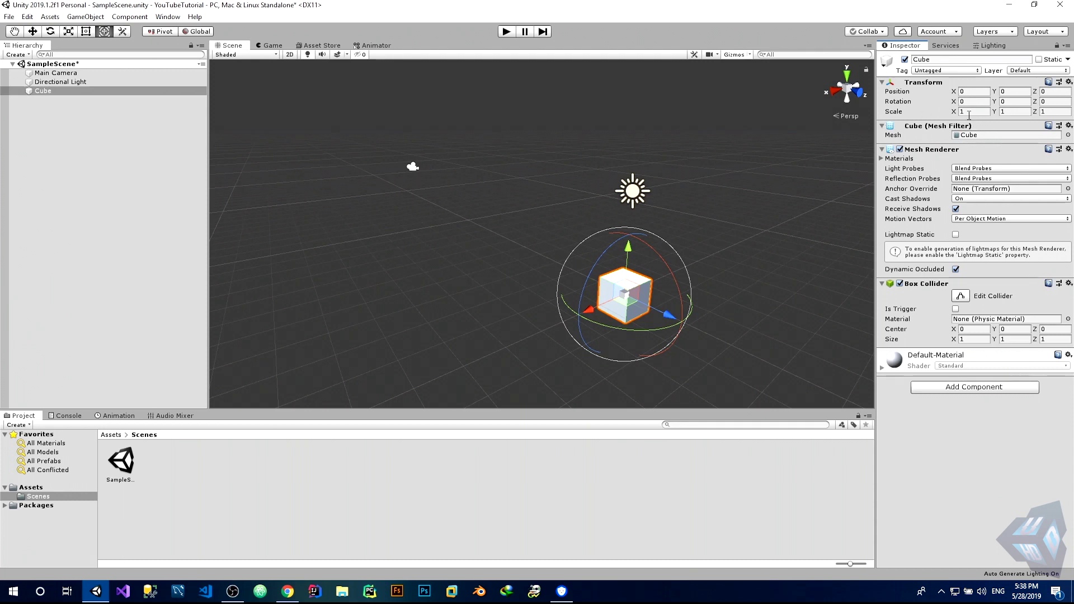
Step: Paste the copied component values into the Cube's Transform, undo the paste, and save the scene
right_click(927, 81)
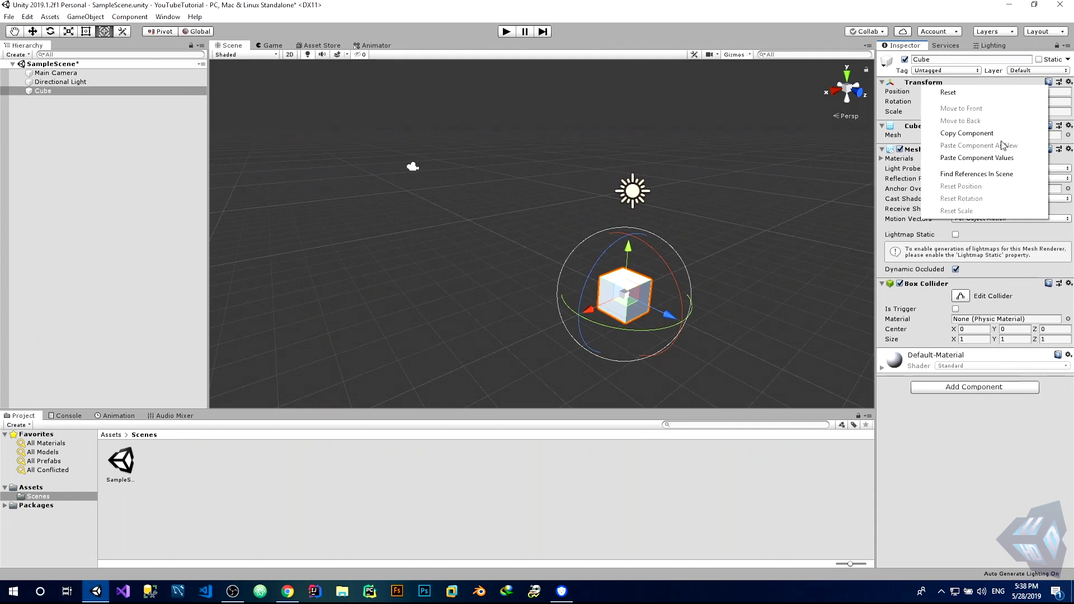
click(985, 157)
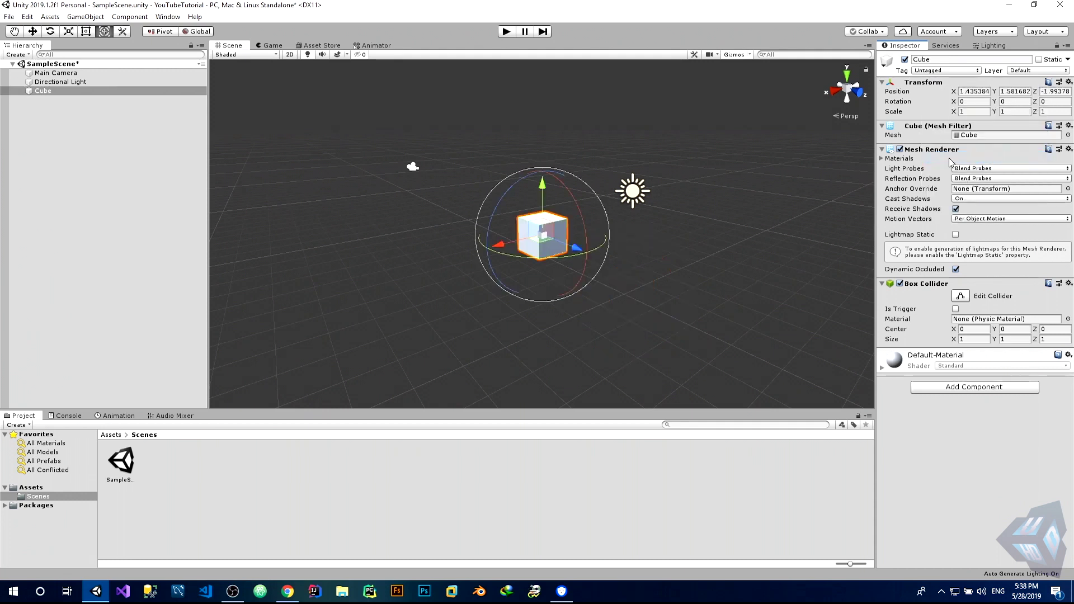
click(978, 91)
key(ctrl+z)
key(ctrl+s)
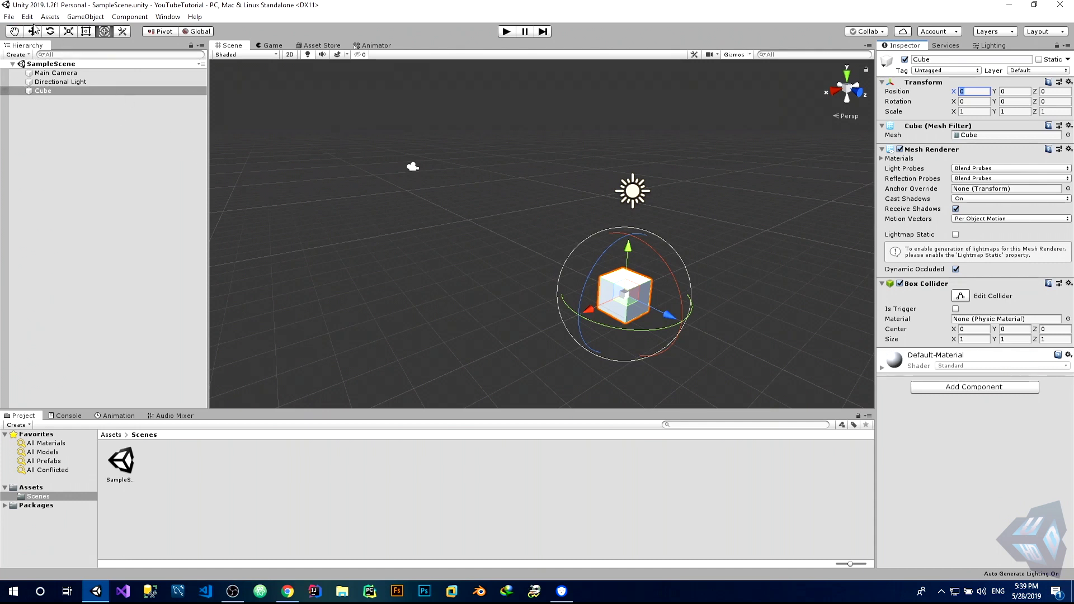
Step: Cycle repeatedly through the Hand, Move, Rotate, Scale, Rect and Transform tools with the Cube selected, ending on the Hand tool
key(q)
key(w)
key(e)
key(r)
key(t)
key(y)
key(q)
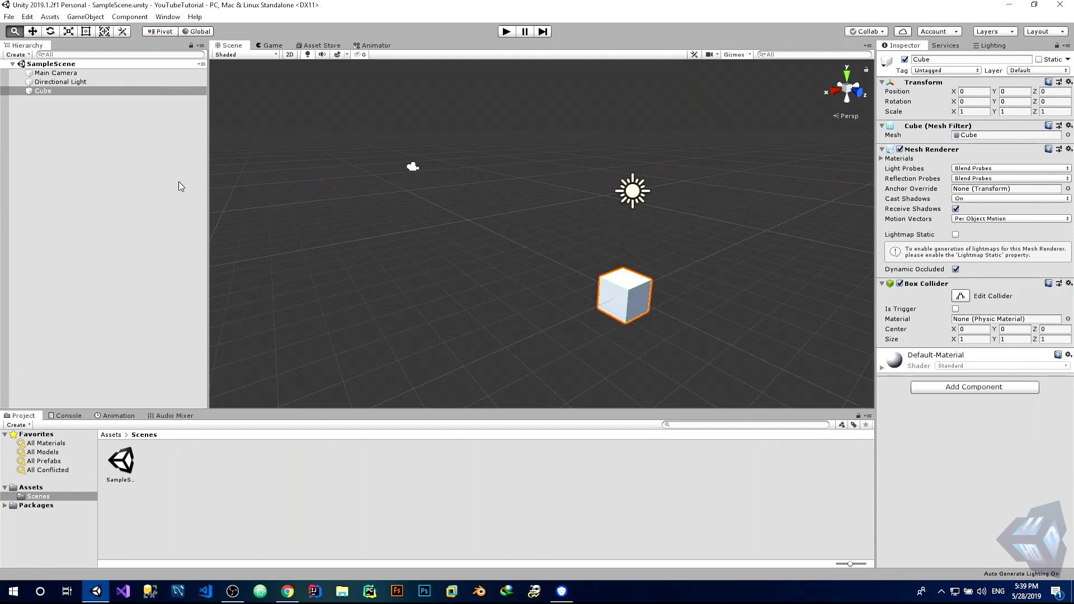
key(w)
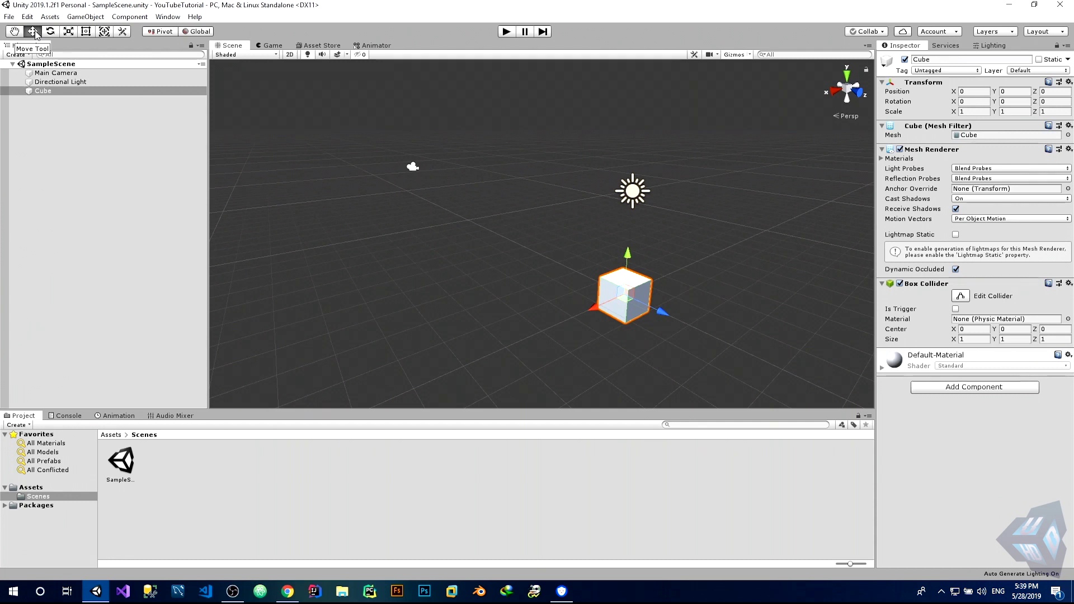
key(e)
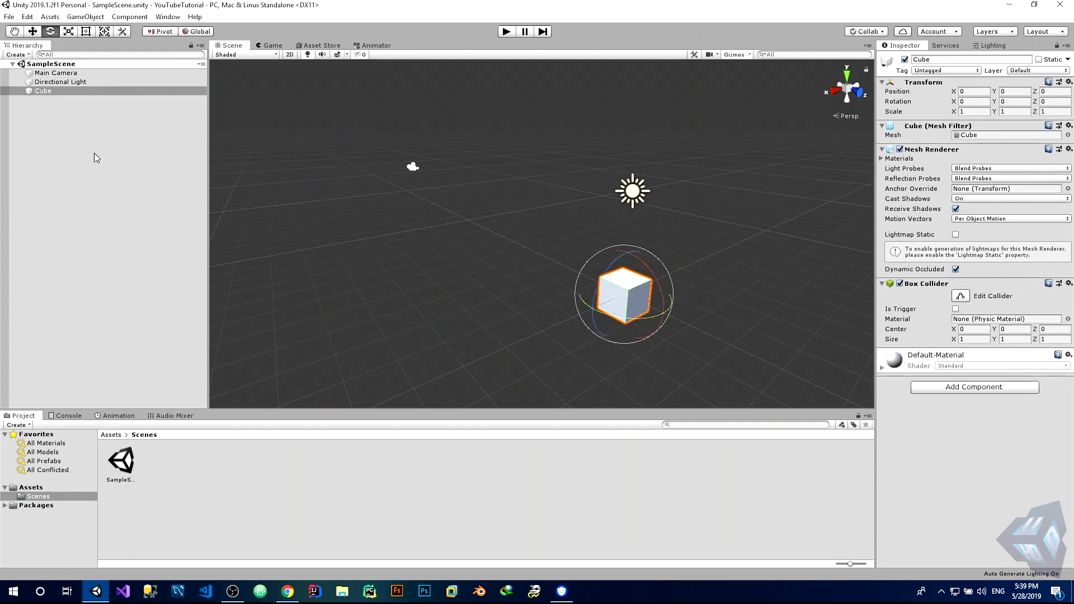
key(r)
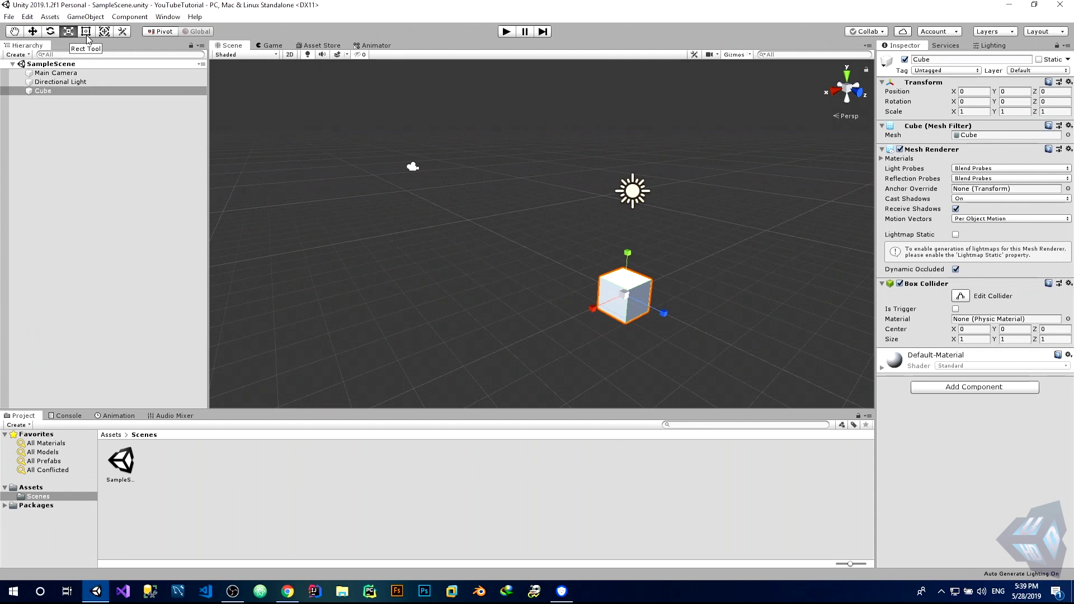
key(t)
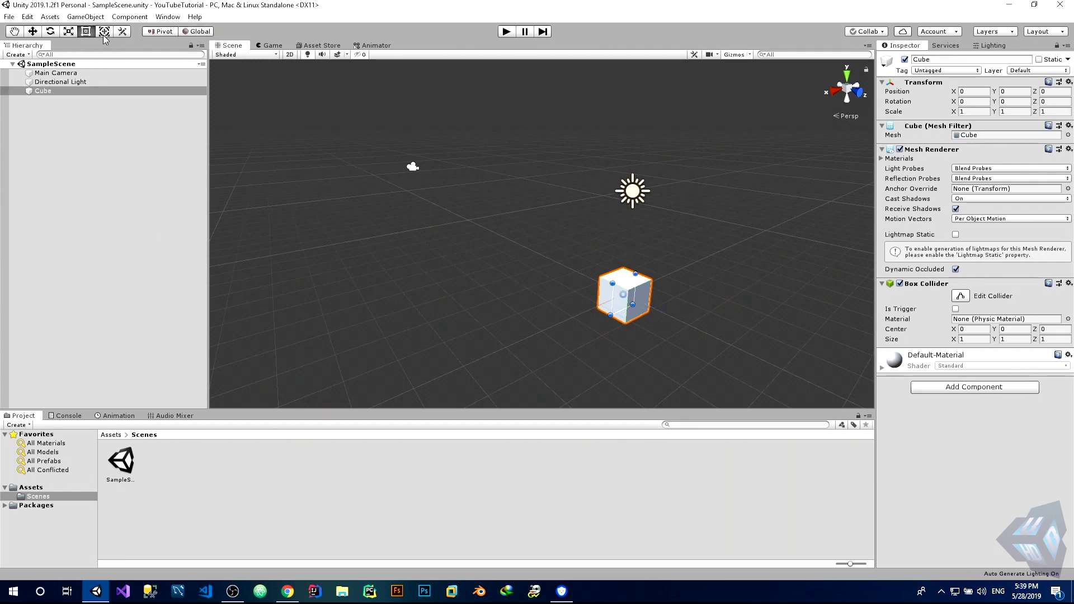
key(y)
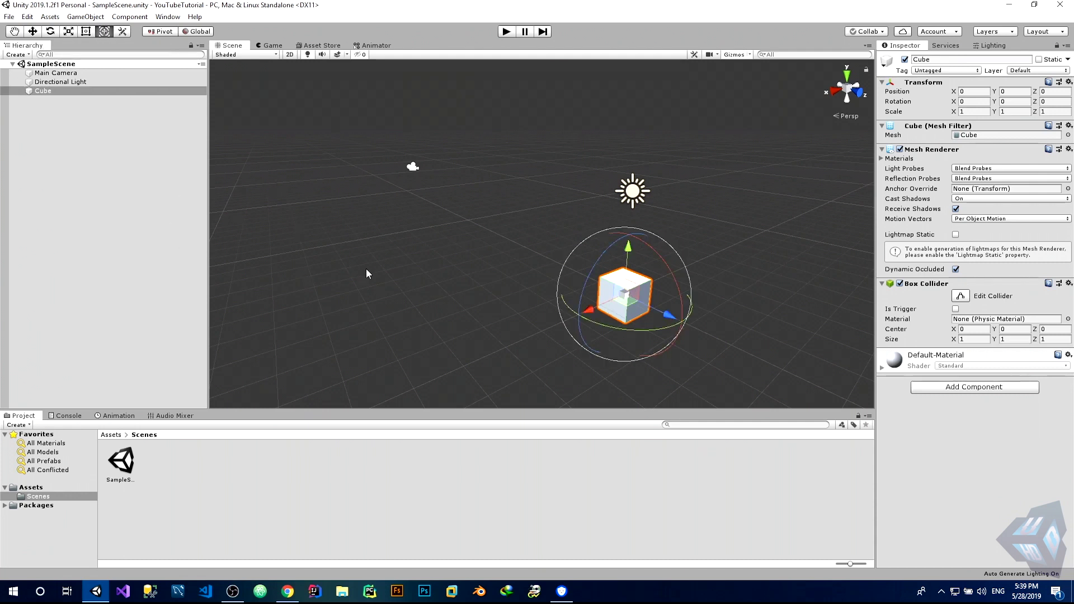
key(q)
key(w)
key(e)
key(r)
key(t)
key(y)
key(q)
key(w)
key(e)
key(r)
key(t)
key(y)
key(q)
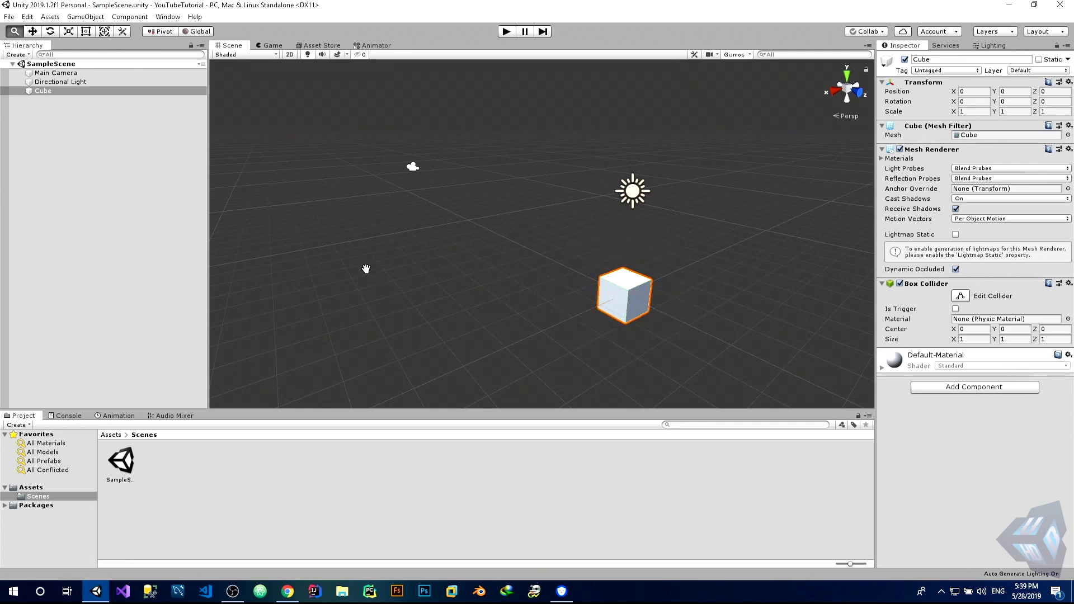
Step: Move the Cube along the X axis to about -2.51 with the Move tool and undo the move
key(w)
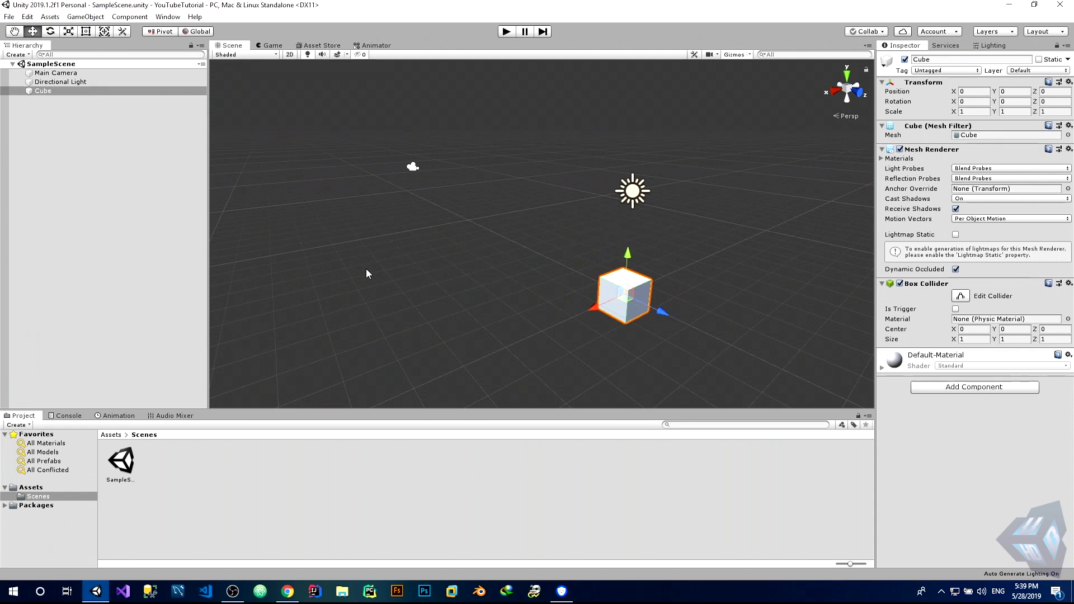
drag(595, 300, 662, 310)
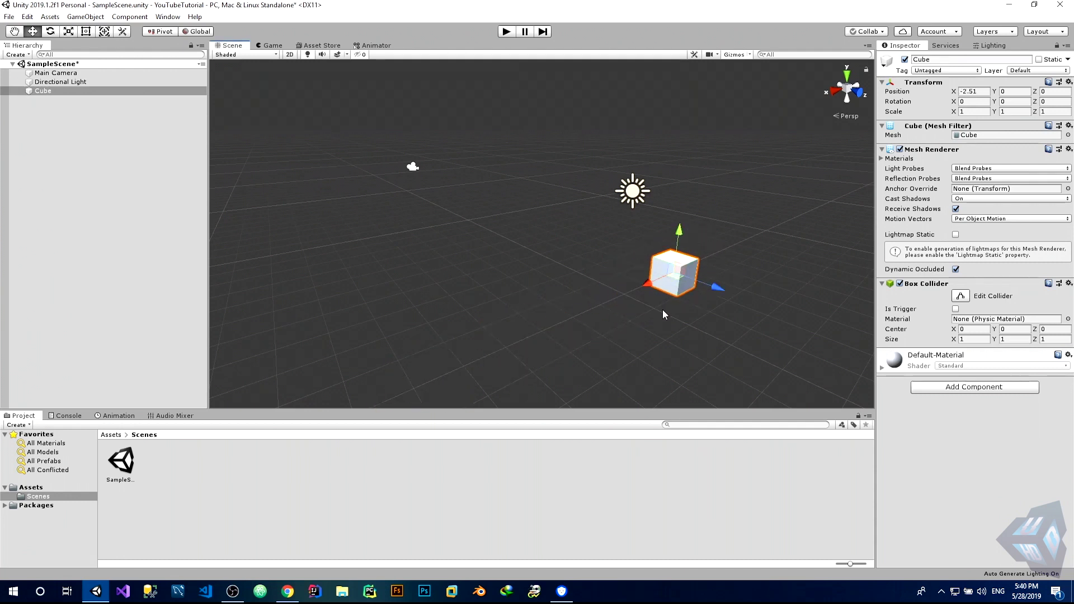
key(ctrl+z)
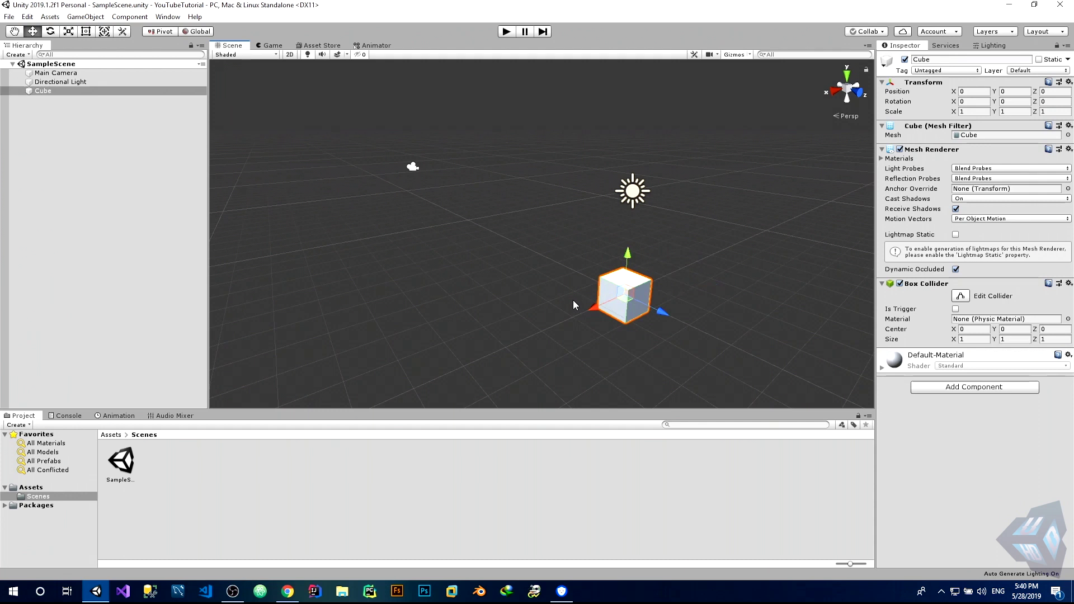
Step: Rotate the Cube with the Rotate tool and undo the rotation
key(e)
drag(597, 289, 598, 367)
key(ctrl+z)
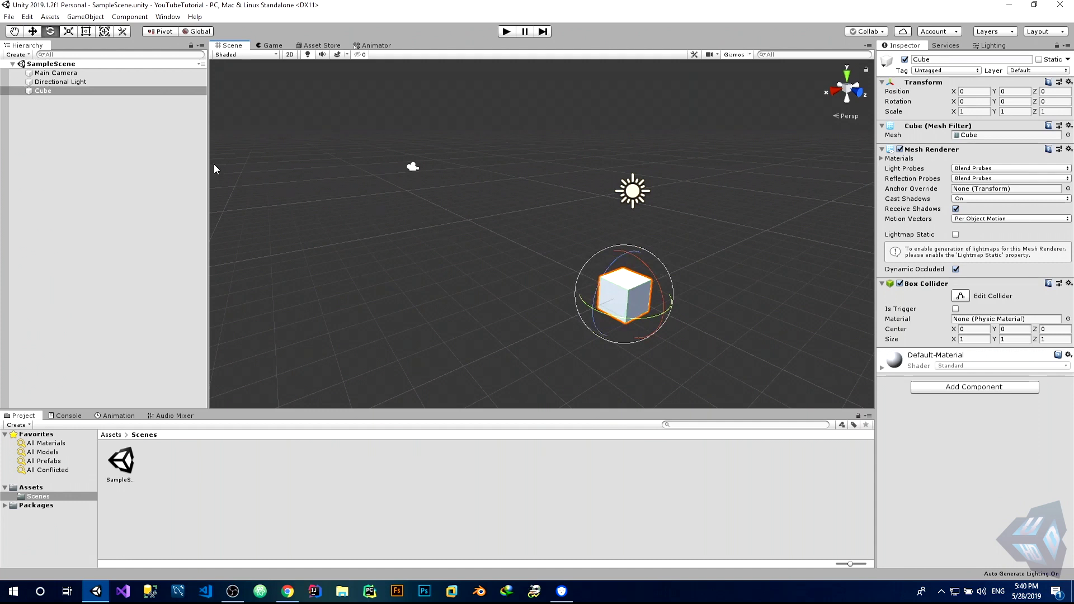
Step: Scale the Cube to about X 3.26, Y 2.16 and Z 2.58 with the Scale tool, and undo all three changes
key(r)
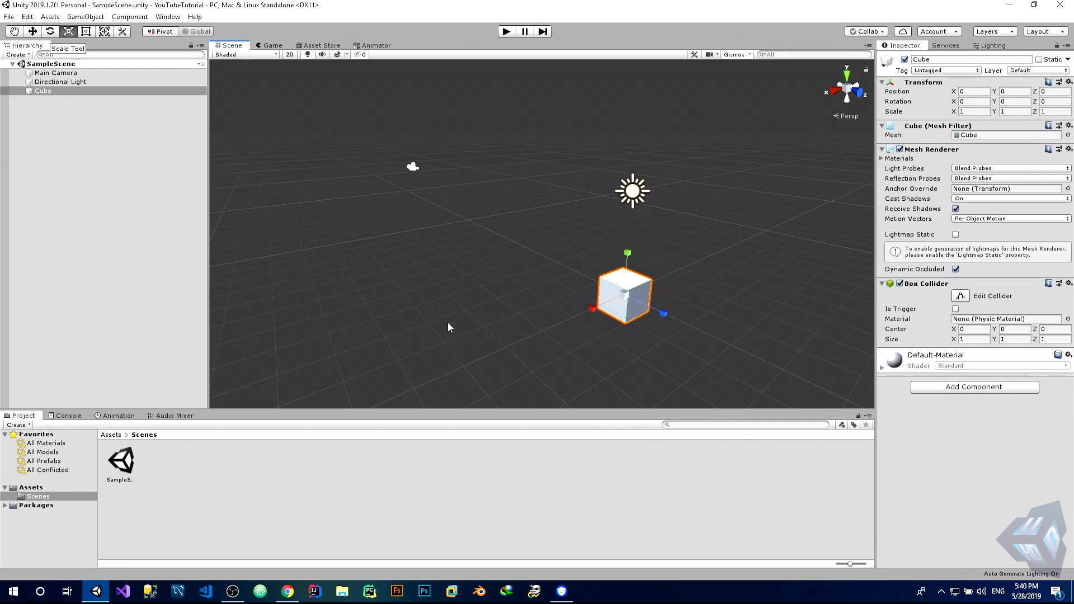
drag(585, 311, 565, 319)
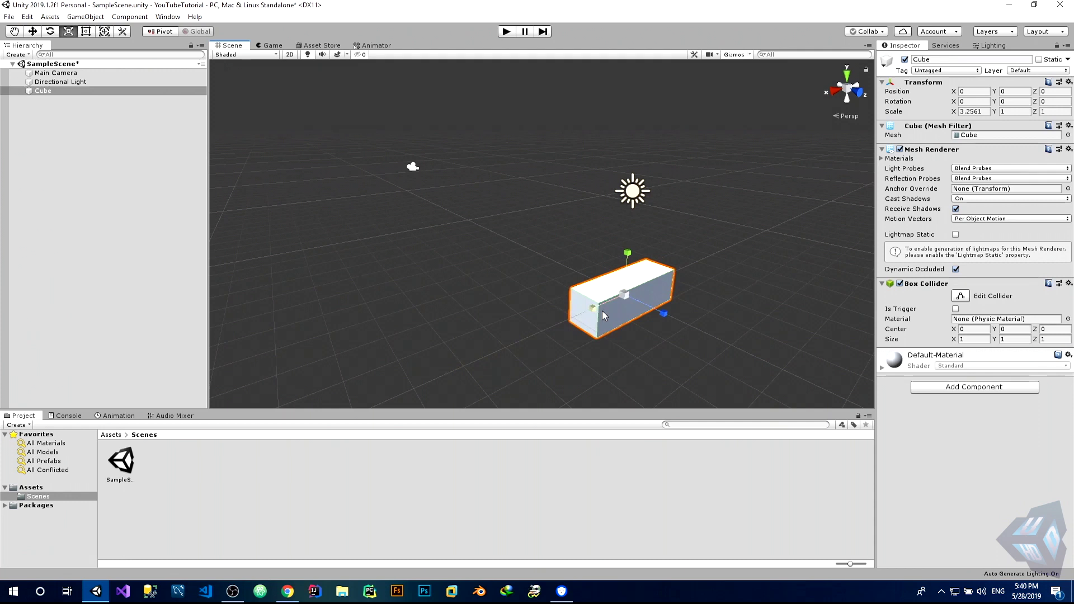
drag(655, 309, 709, 331)
drag(629, 253, 632, 207)
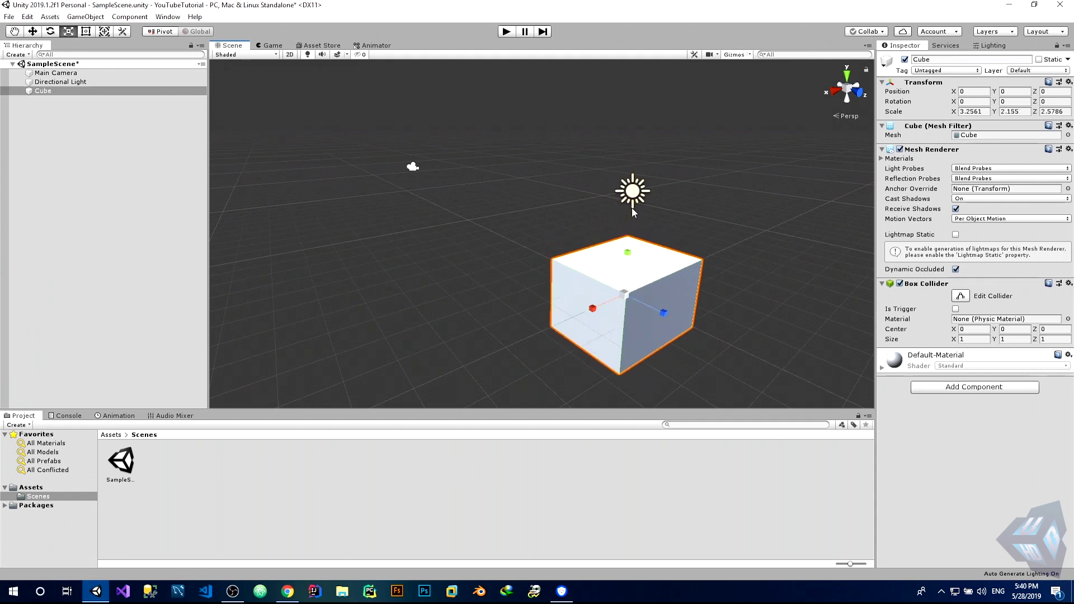
key(ctrl+z)
key(ctrl+z)
key(ctrl+z)
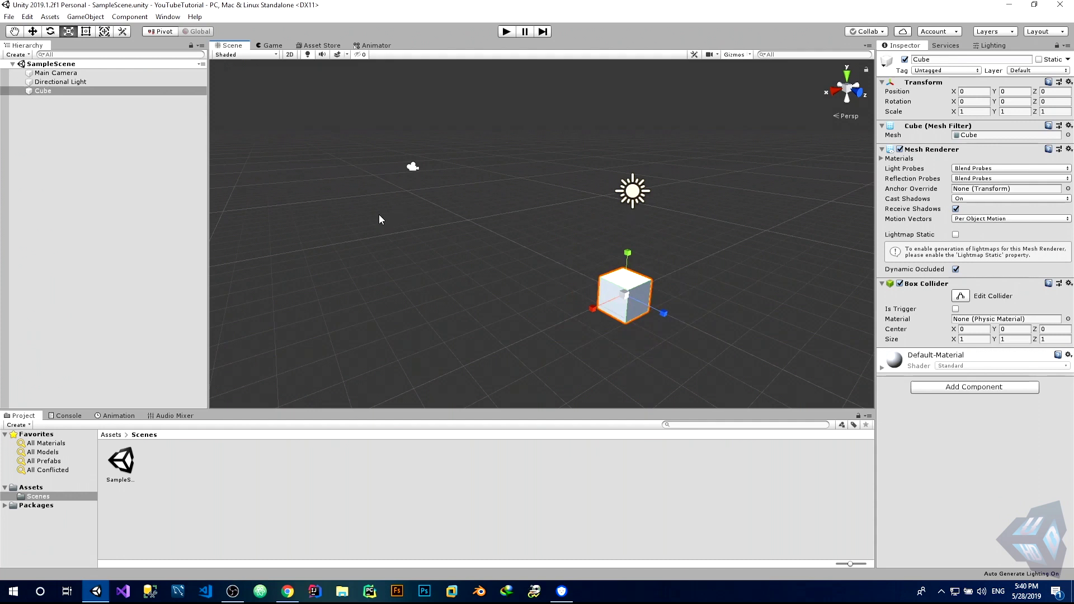
Step: Stretch the Cube with the Rect tool to about Y 2.02, Y 1.26 and X 3.68 in turn, and undo all three changes
key(t)
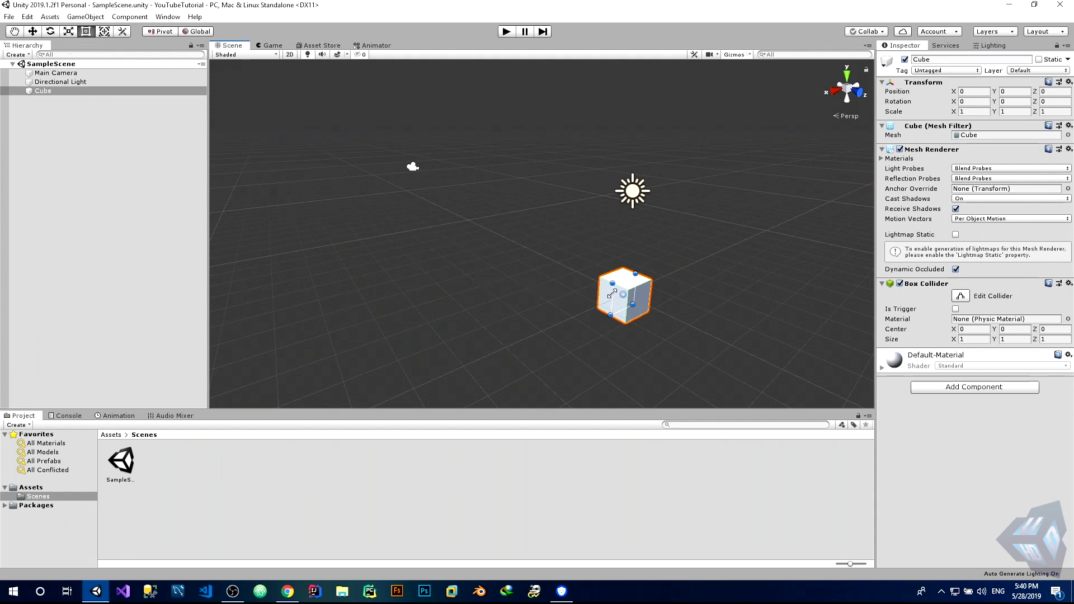
right_drag(555, 289, 471, 281)
key(Left)
key(Down)
key(Right)
key(Up)
key(Right)
right_drag(476, 270, 384, 284)
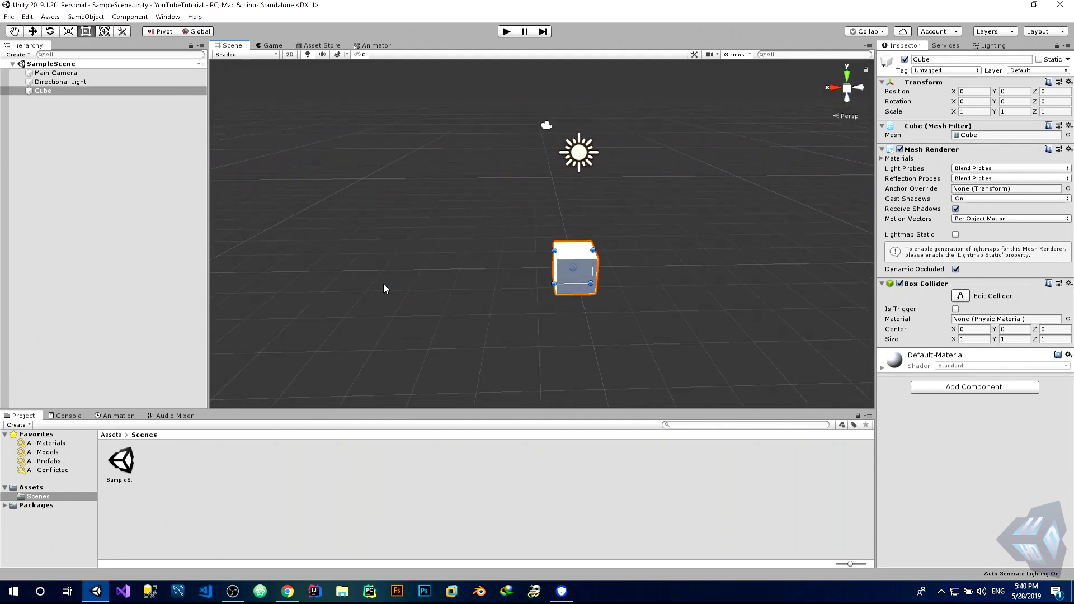
key(Up)
key(Right)
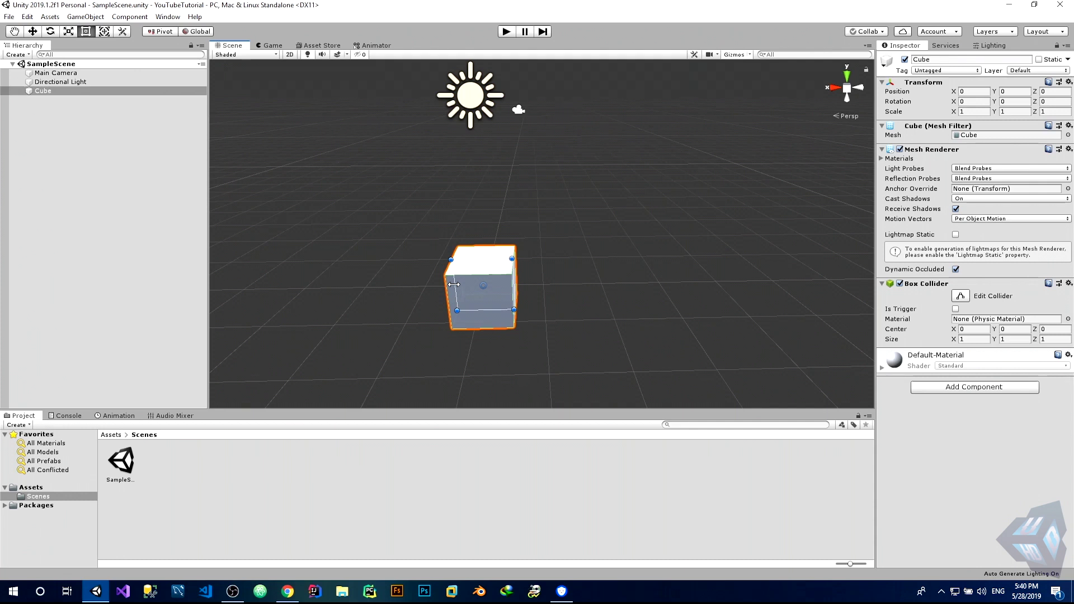
drag(464, 259, 461, 199)
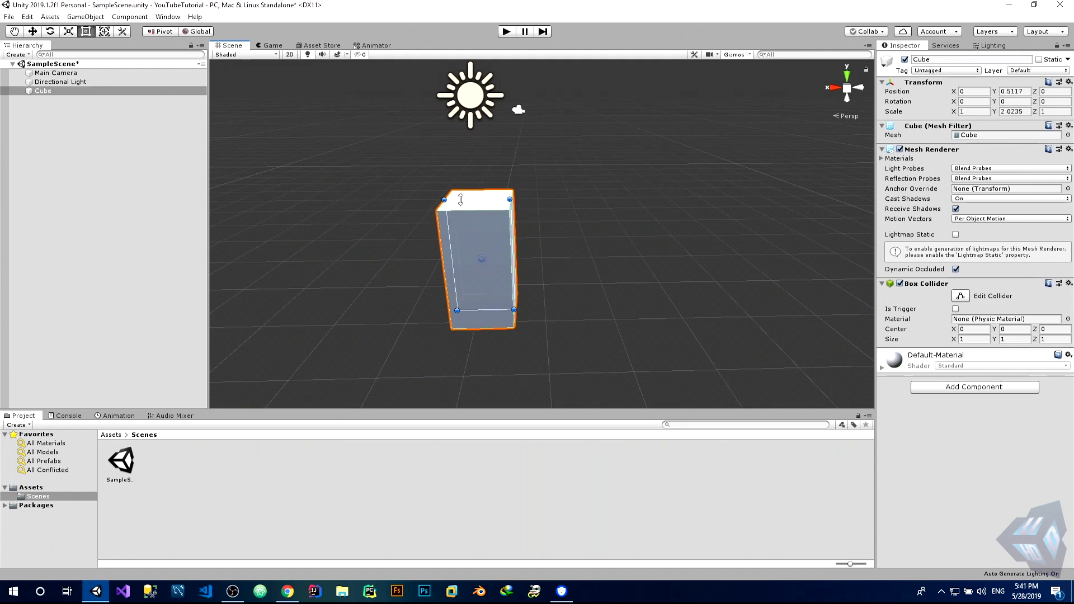
drag(461, 199, 465, 246)
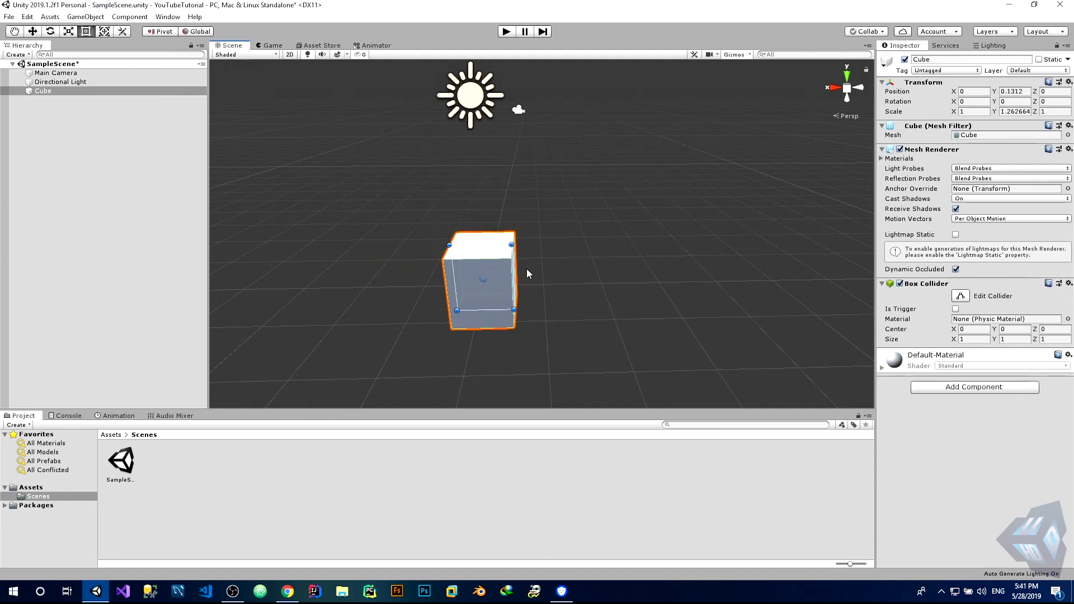
drag(512, 269, 669, 273)
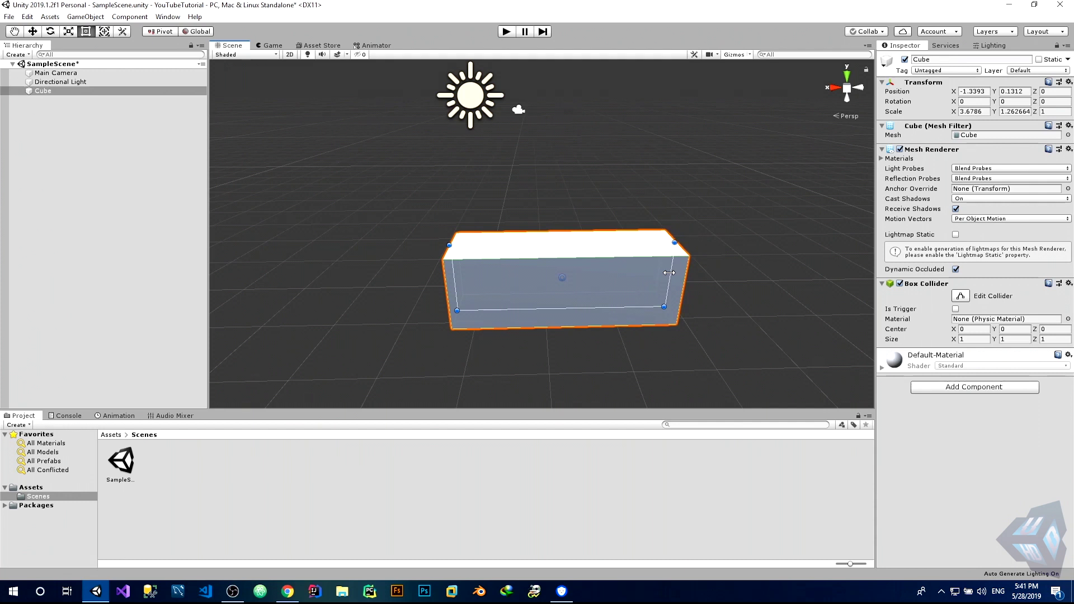
key(ctrl+z)
key(ctrl+z)
key(ctrl+z)
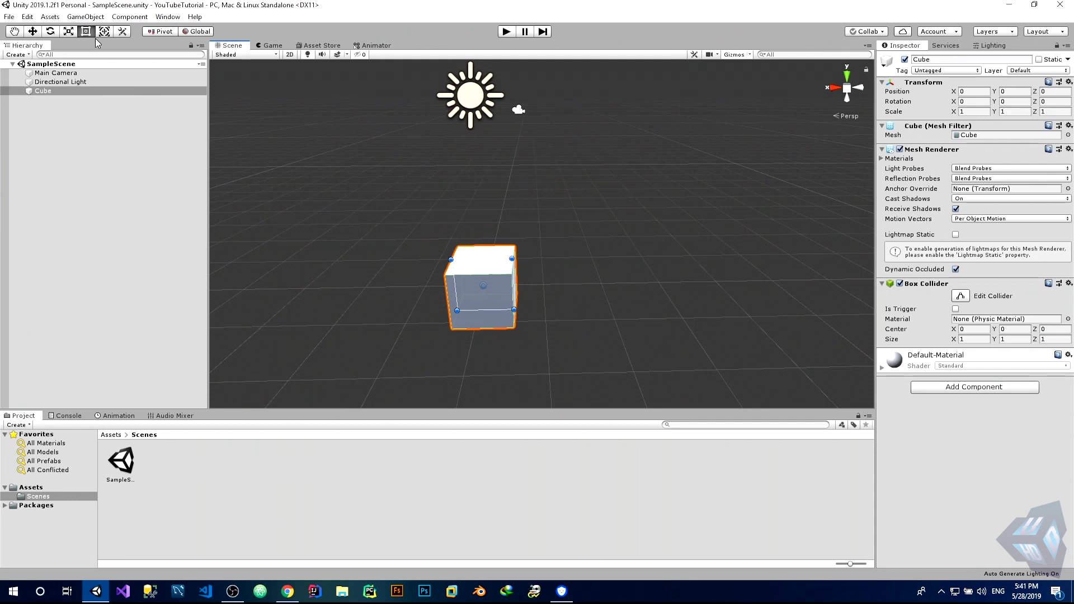
Step: Switch to the Transform tool and try to move the Cube along the X axis
key(y)
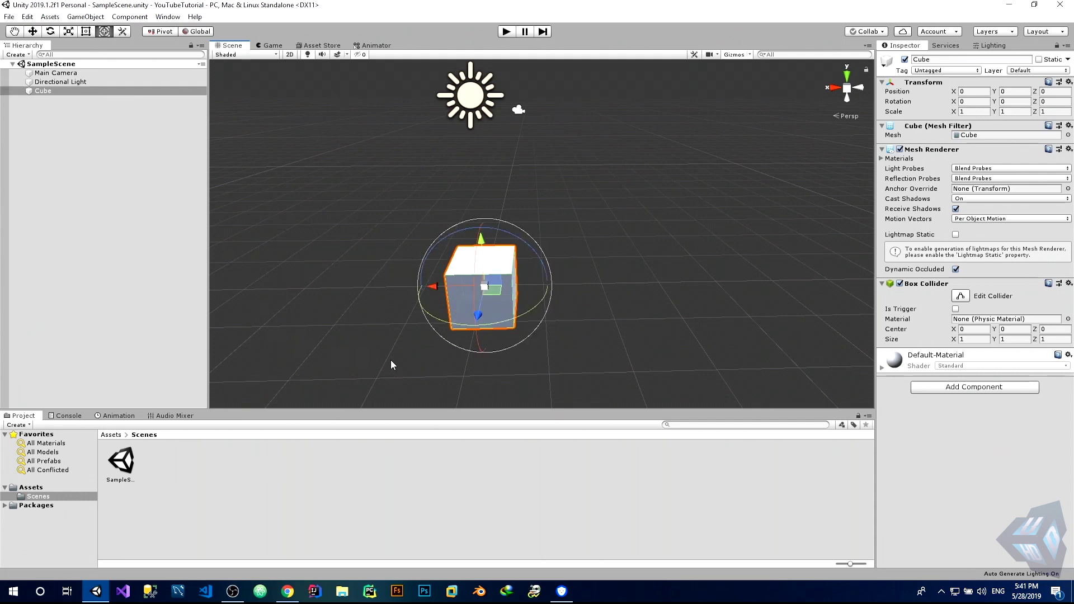
drag(434, 287, 413, 286)
Step: Enter Play mode and dock the Game view side by side with the Scene view
click(509, 31)
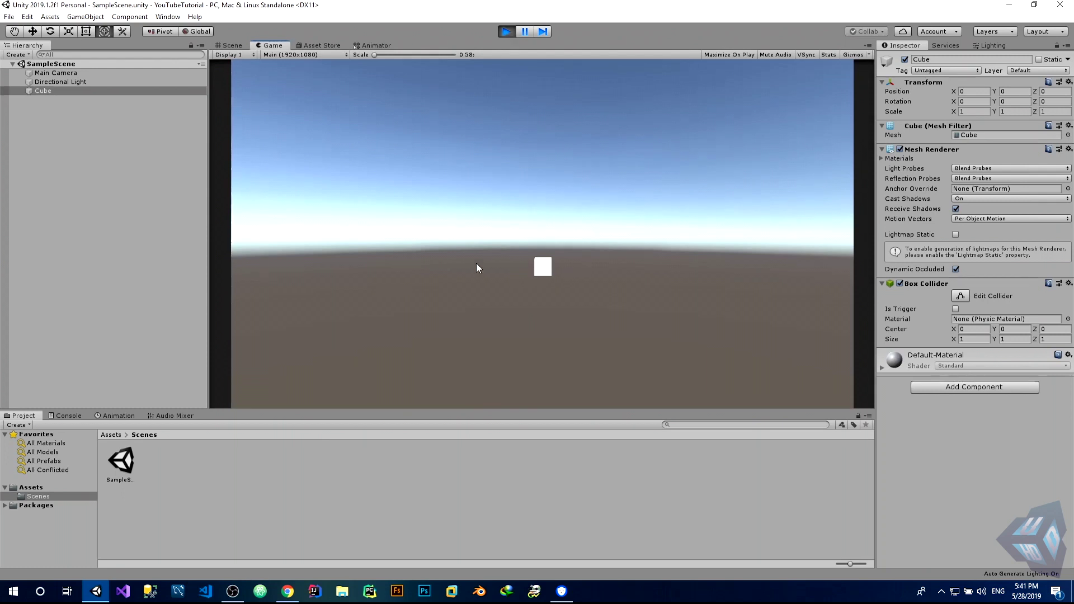
drag(255, 51, 759, 203)
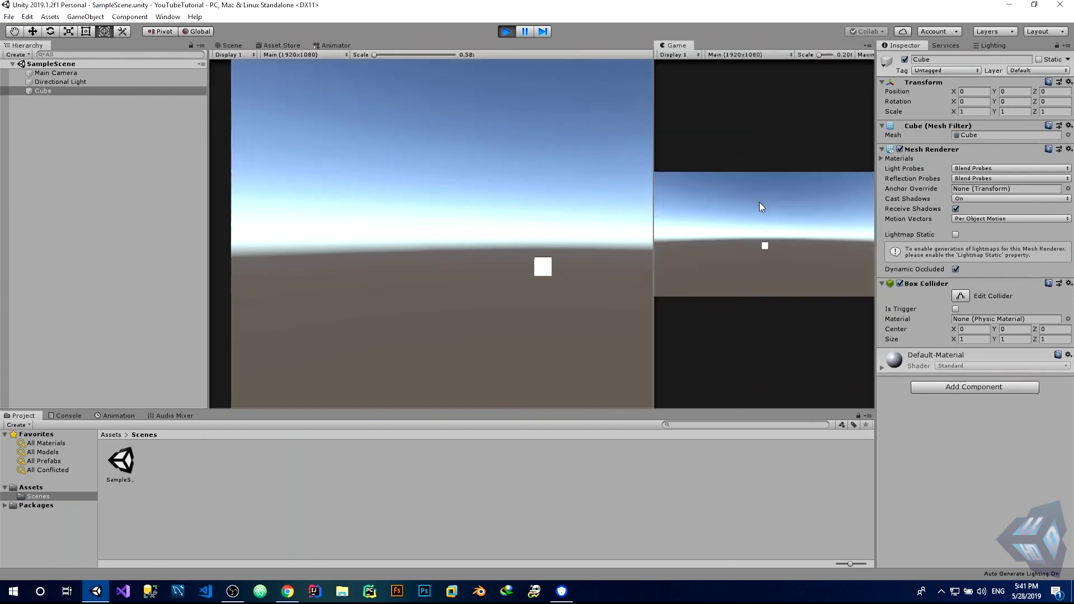
Step: In Play mode, move the Cube along Z to about -12.58 and rotate it about Y to about -80.8
drag(374, 310, 398, 166)
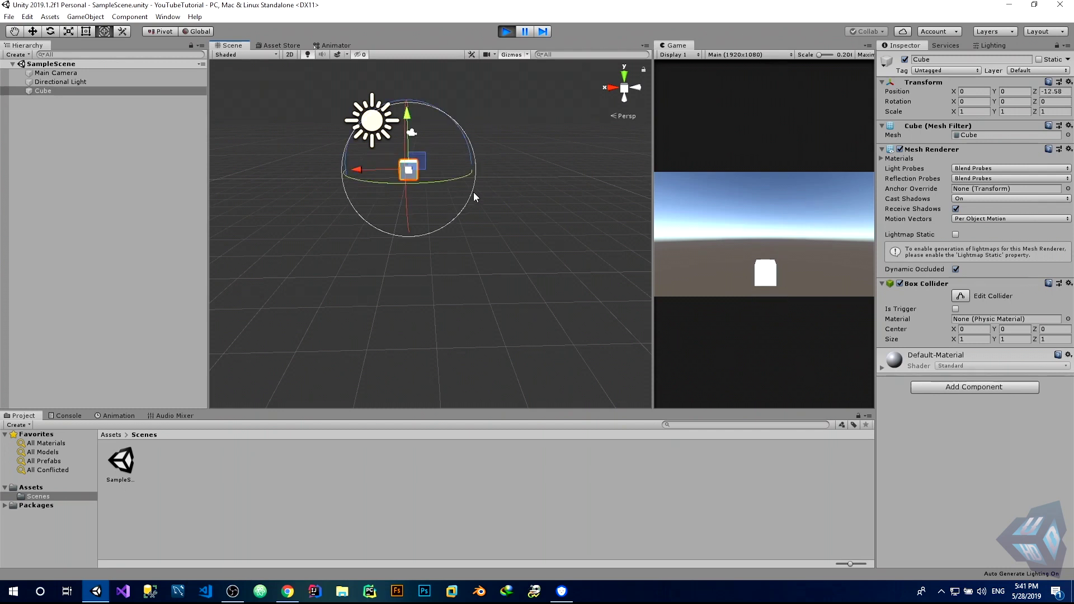
drag(377, 169, 595, 180)
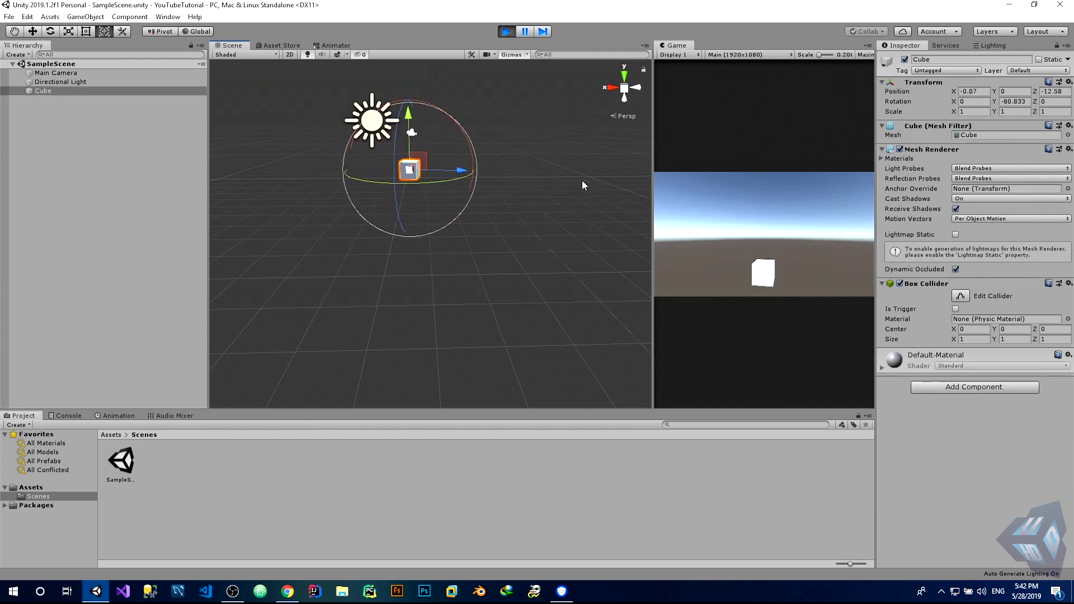
Step: Lower the Main Camera to about Y 1.78 and exit Play mode
click(89, 72)
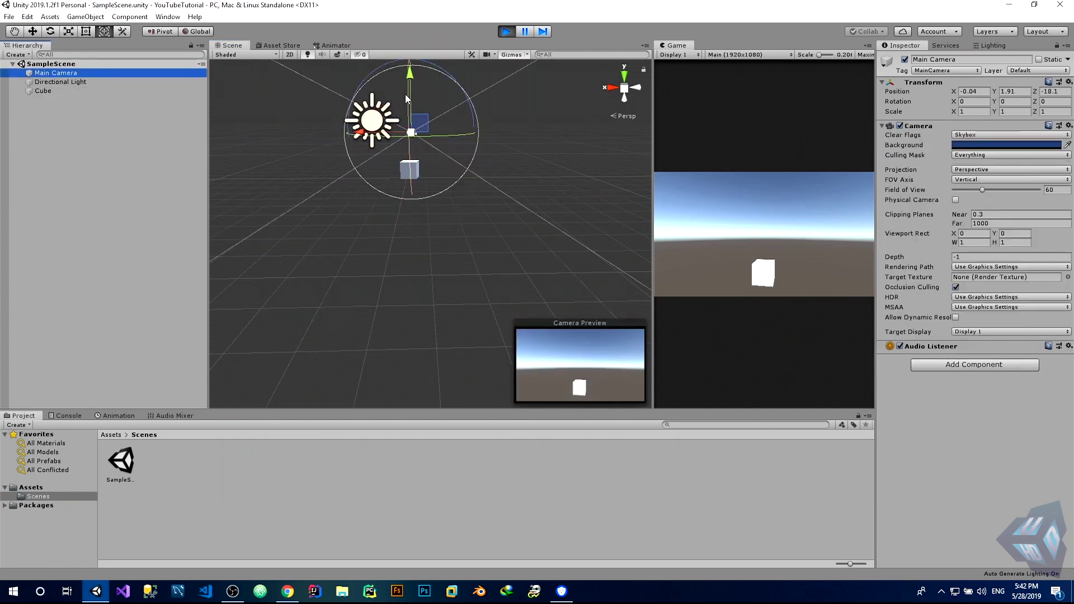
drag(409, 74, 388, 80)
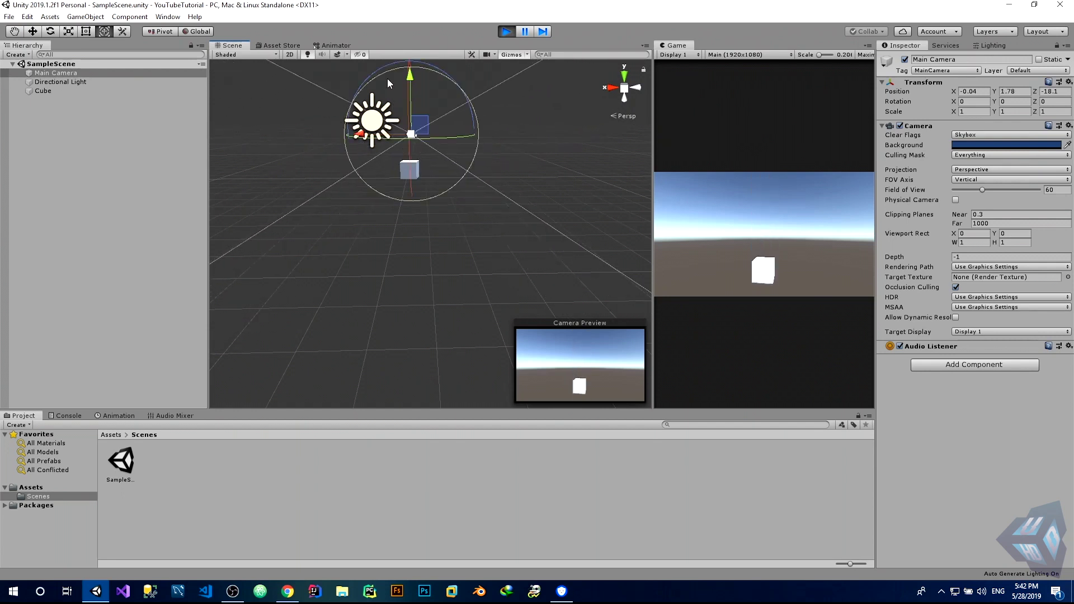
click(505, 32)
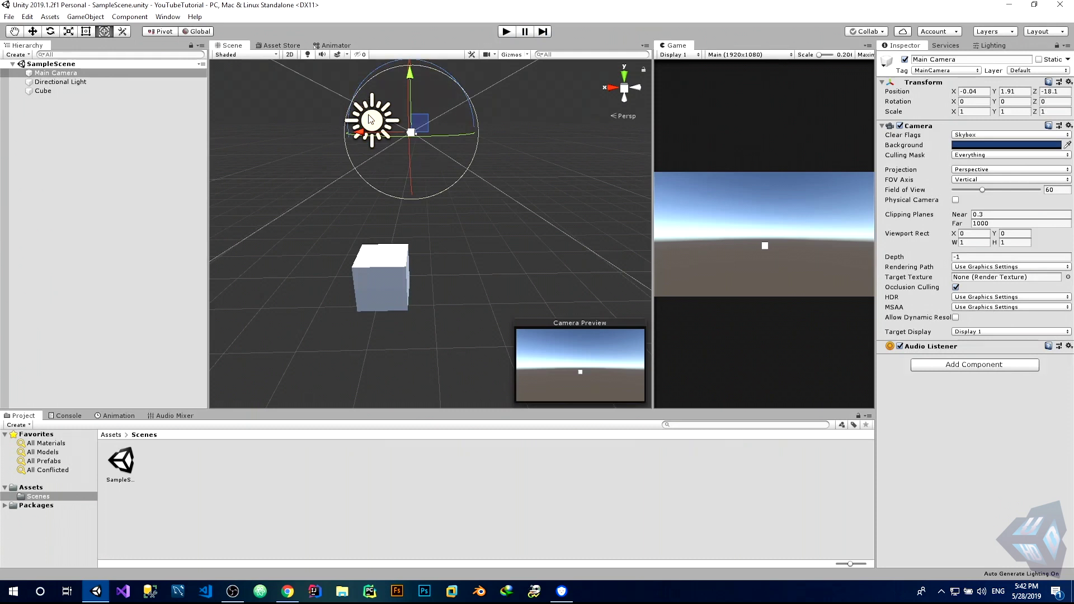
Step: Select the Directional Light and examine which light types its Light component offers, keeping Directional
click(142, 82)
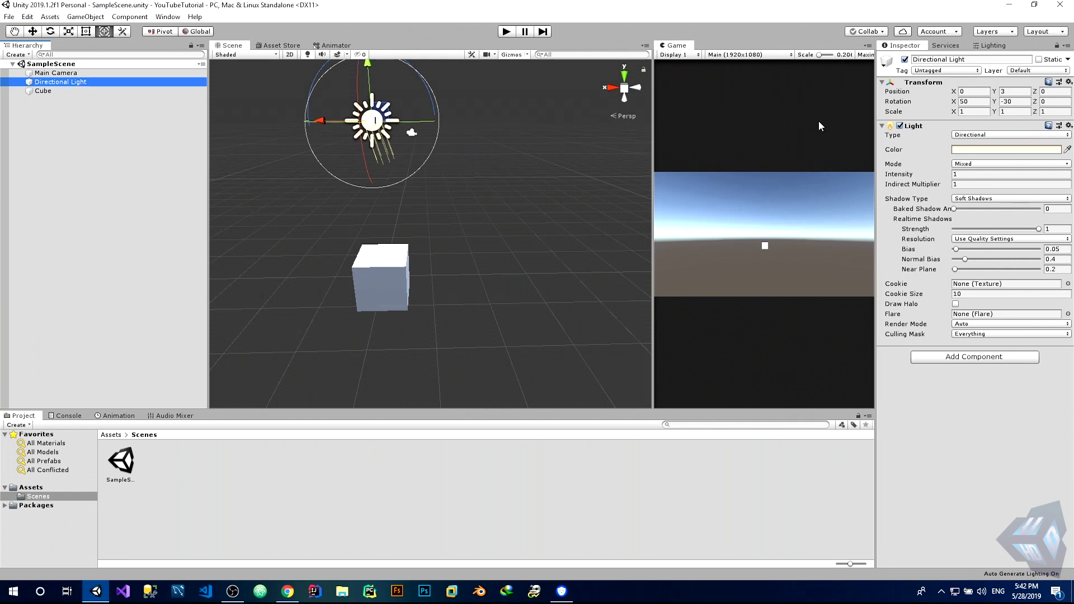
click(1015, 135)
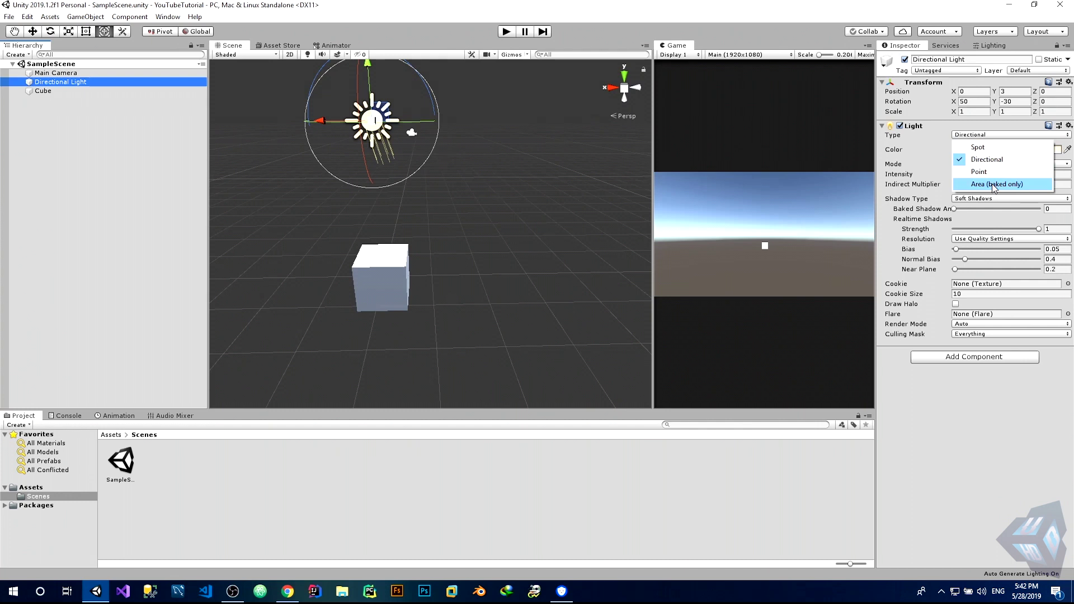
click(940, 427)
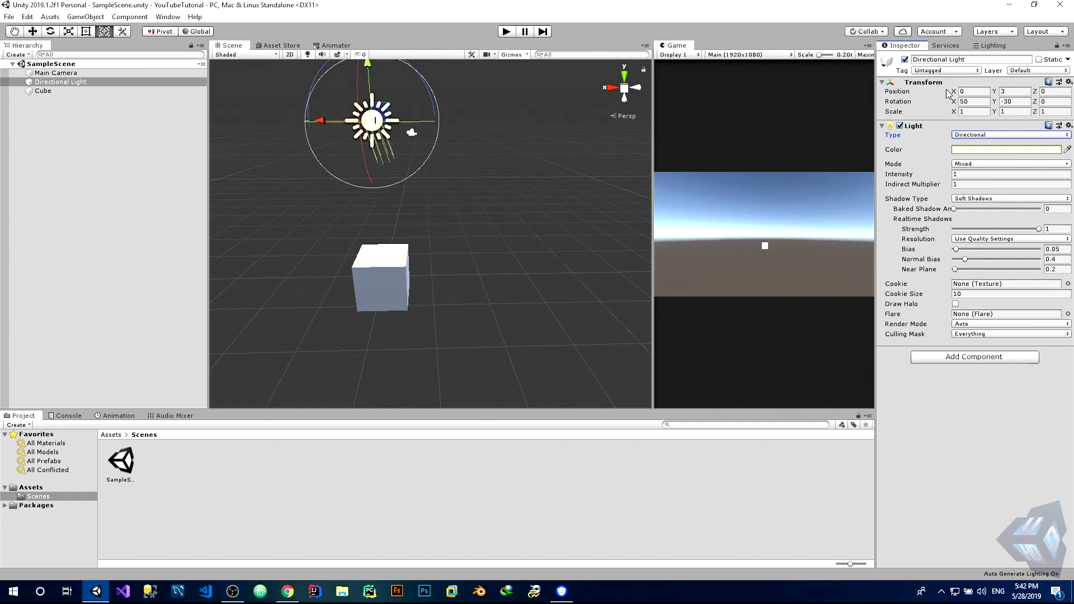
Step: Vary the Directional Light's X rotation through about 76 and -68, and leave it at about -5.7
drag(955, 107, 940, 107)
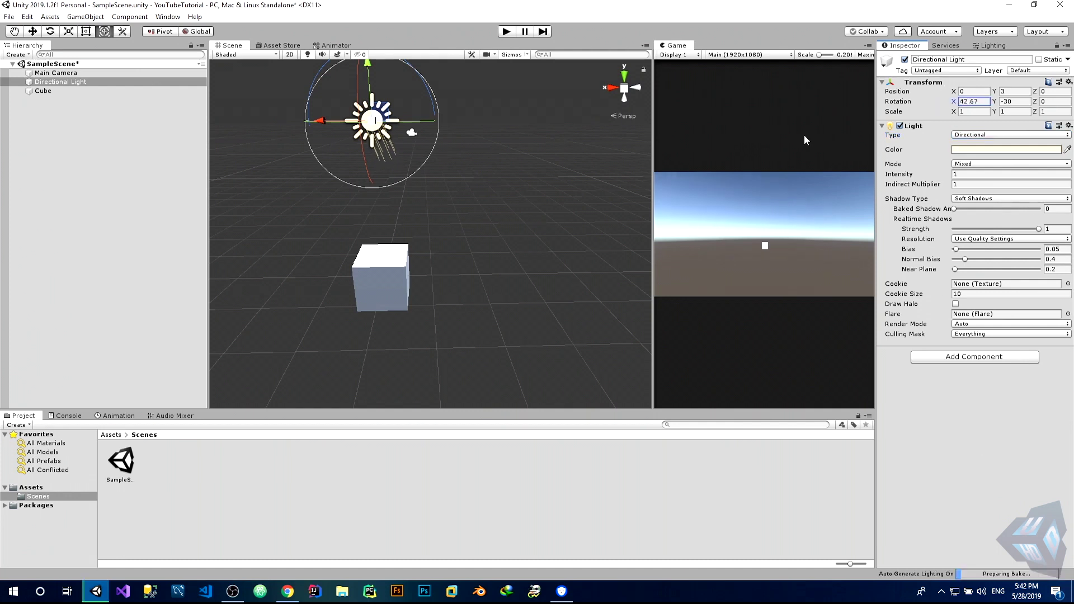
mouse_move(874, 172)
mouse_down()
mouse_move(206, 144)
mouse_move(319, 115)
mouse_move(767, 62)
mouse_move(453, 120)
mouse_move(792, 116)
mouse_move(439, 164)
mouse_up()
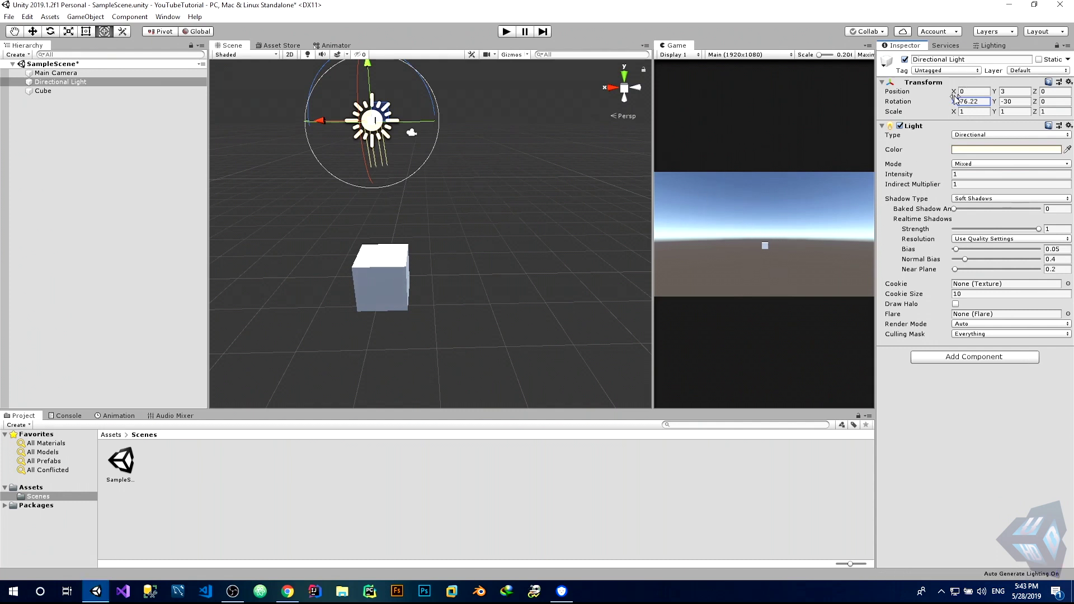
mouse_move(958, 105)
mouse_down()
mouse_move(730, 106)
mouse_move(829, 122)
mouse_move(841, 118)
mouse_move(633, 102)
mouse_move(575, 118)
mouse_up()
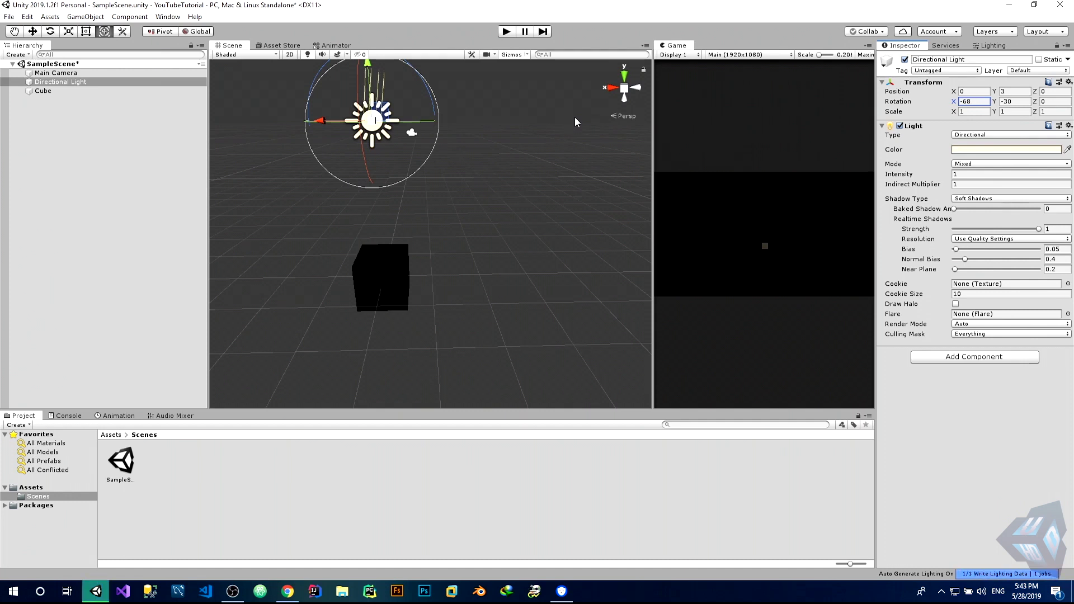
drag(576, 117, 728, 156)
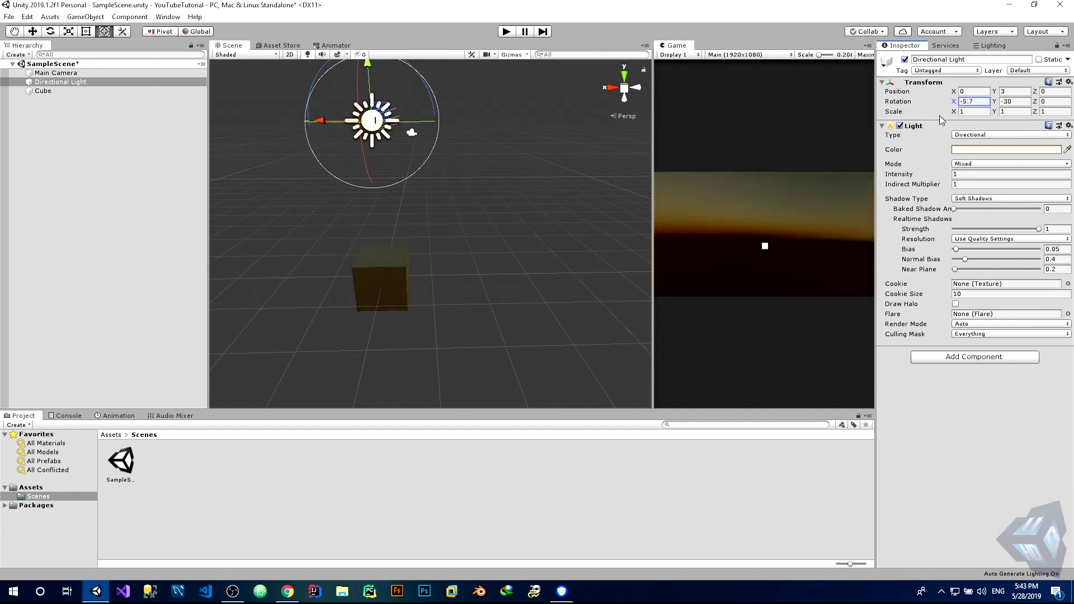
Step: Examine the Mode options of the Directional Light, keeping Mixed
click(966, 165)
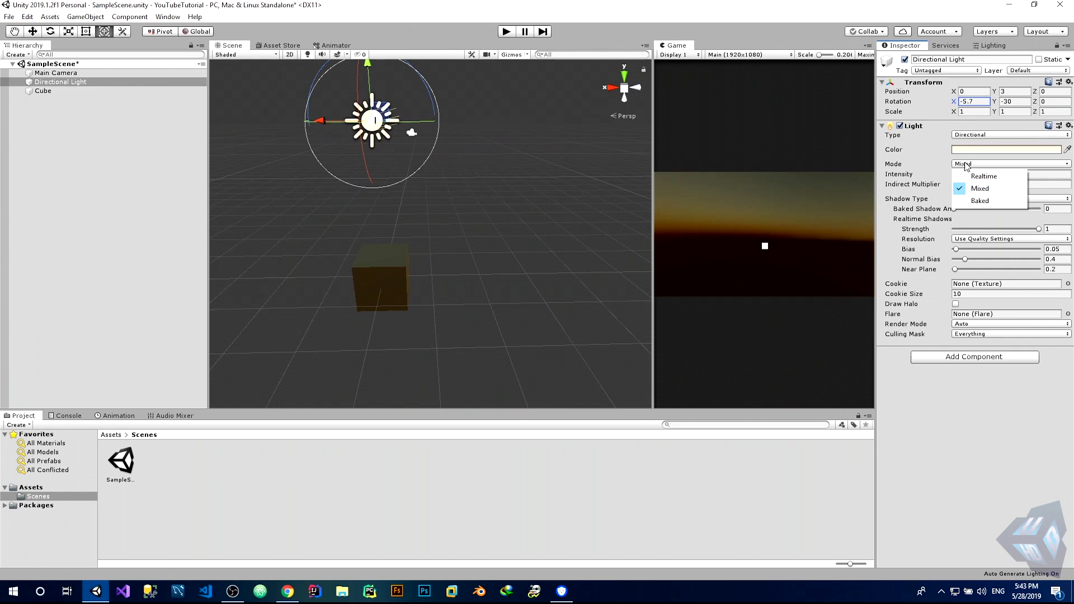
click(951, 473)
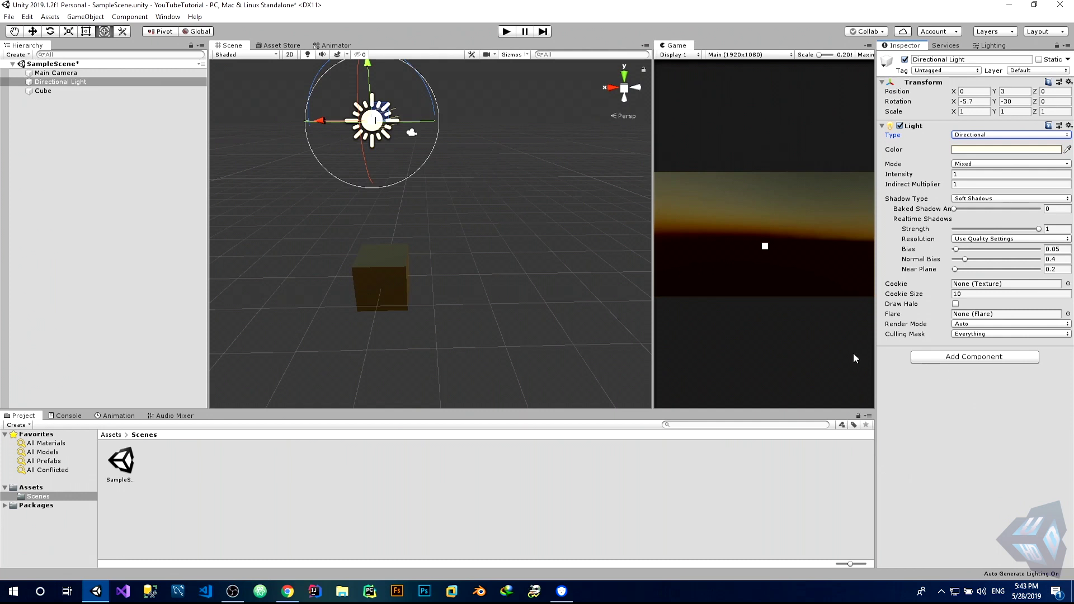
Step: Move the Directional Light to about X 0.028, Y 2.805, set its Y rotation to about -0.8, and deselect it
mouse_move(329, 121)
mouse_down()
mouse_move(540, 122)
mouse_move(326, 120)
mouse_up()
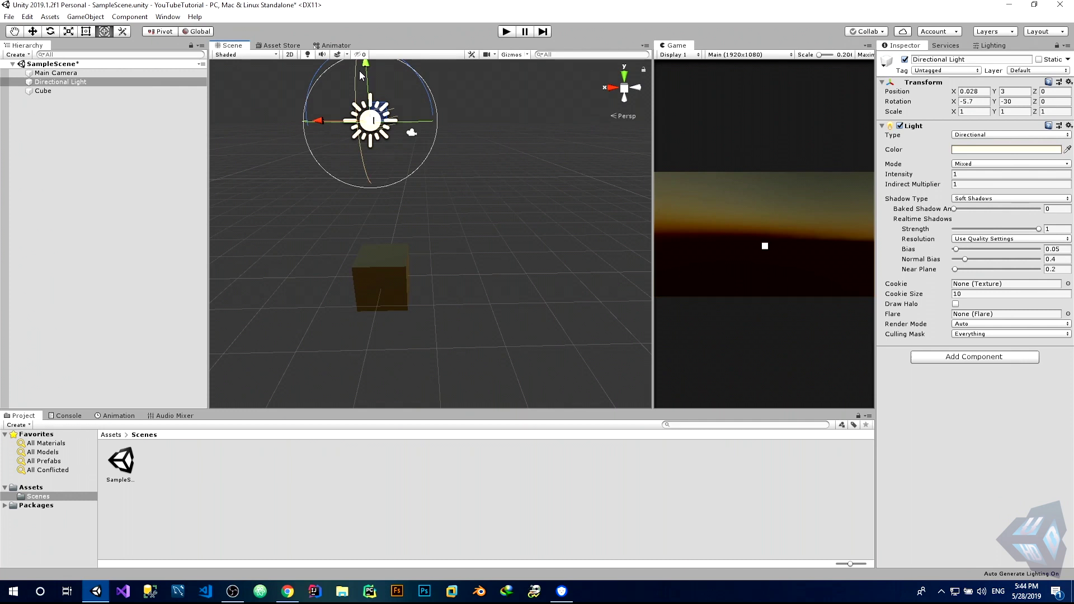
drag(366, 64, 382, 80)
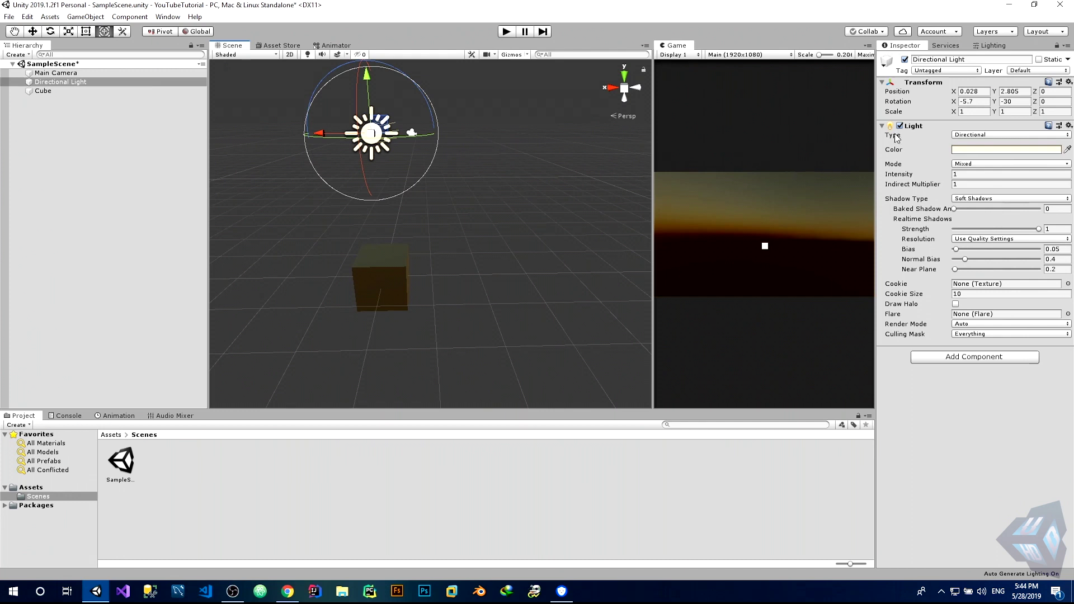
click(1001, 101)
text(35.5)
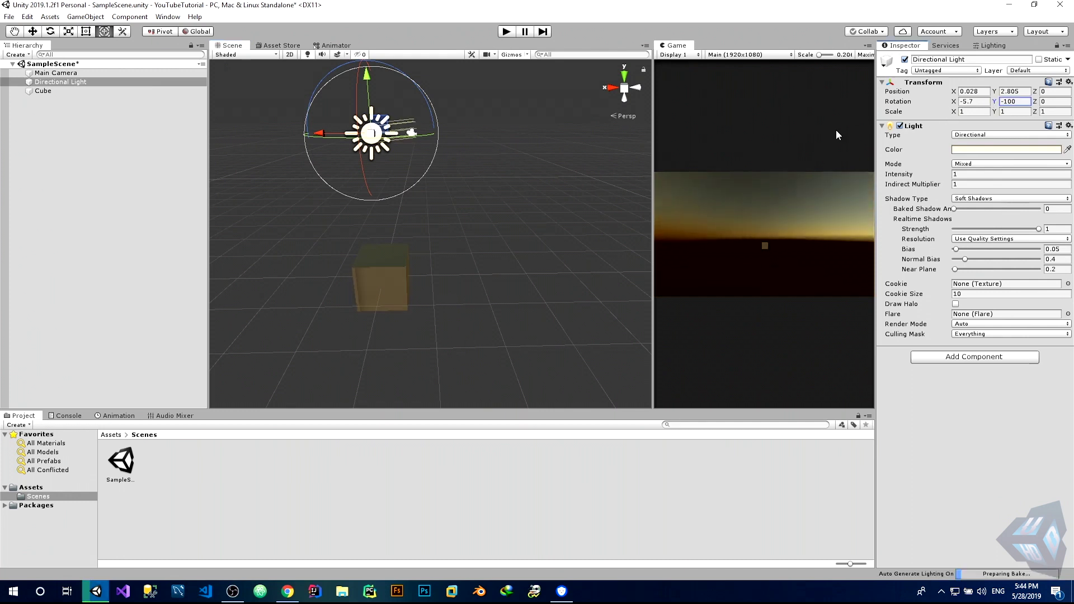
drag(76, 111, 1052, 104)
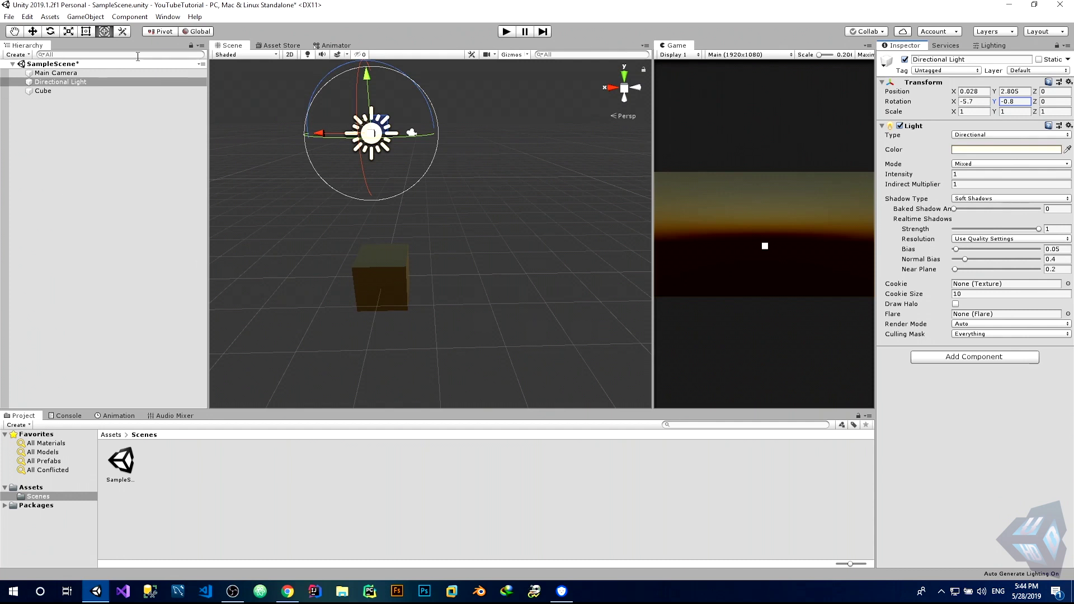
click(122, 215)
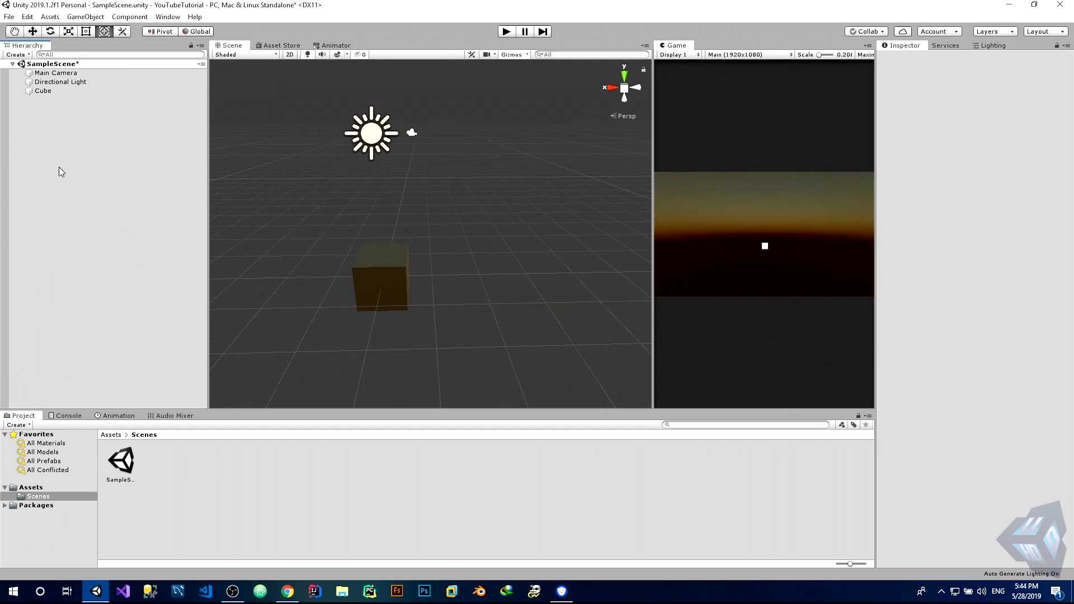
Step: Inspect the Main Camera's component settings and deselect the camera
click(63, 73)
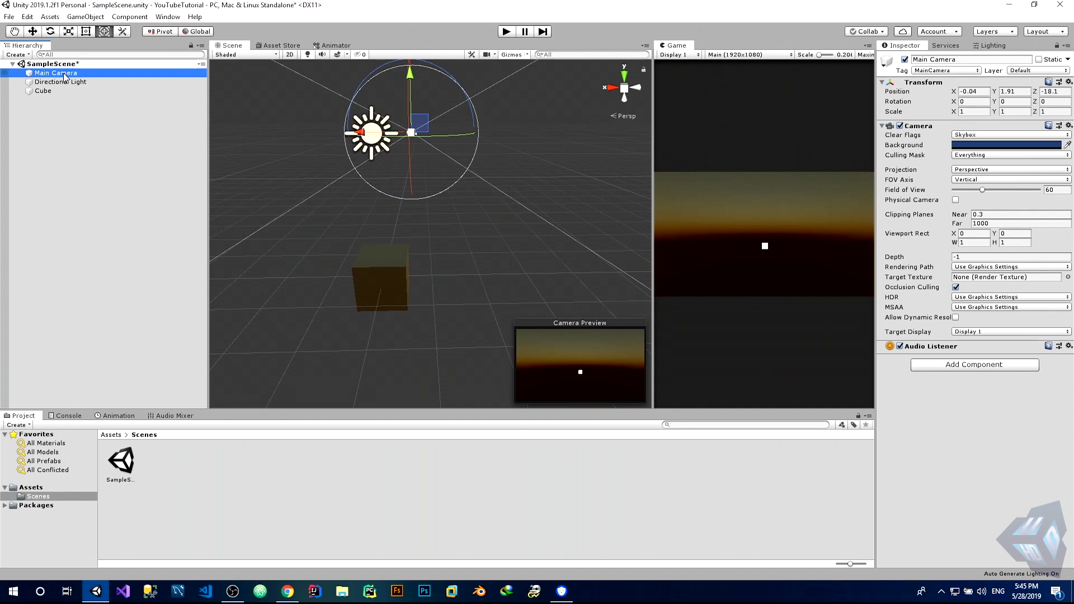
click(78, 160)
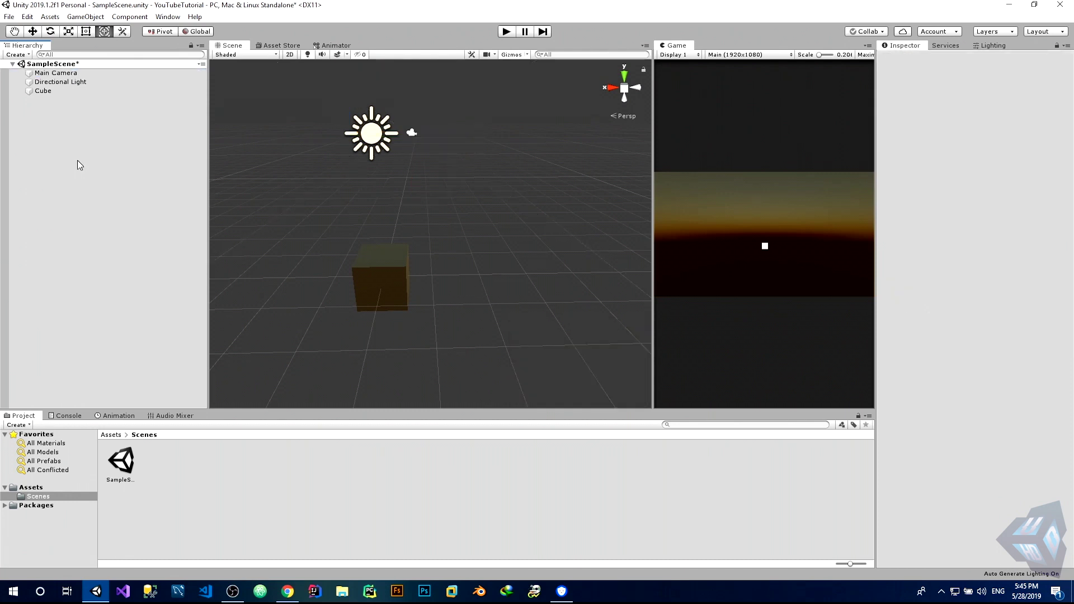
Step: Create a 3D Capsule in the scene and move it along the X axis to about 0.46
right_click(77, 160)
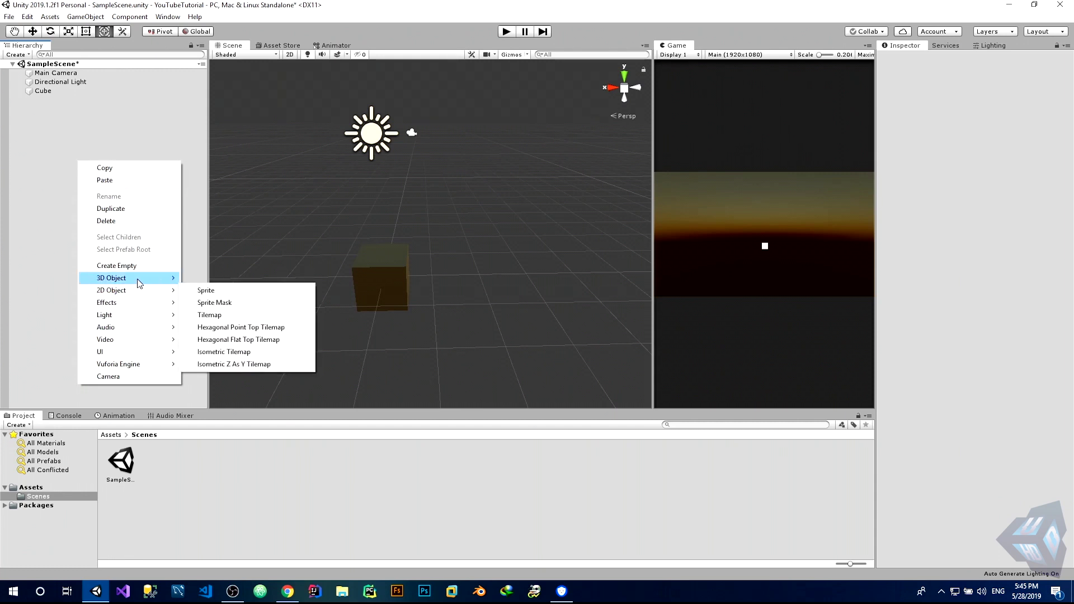
mouse_move(136, 278)
click(207, 302)
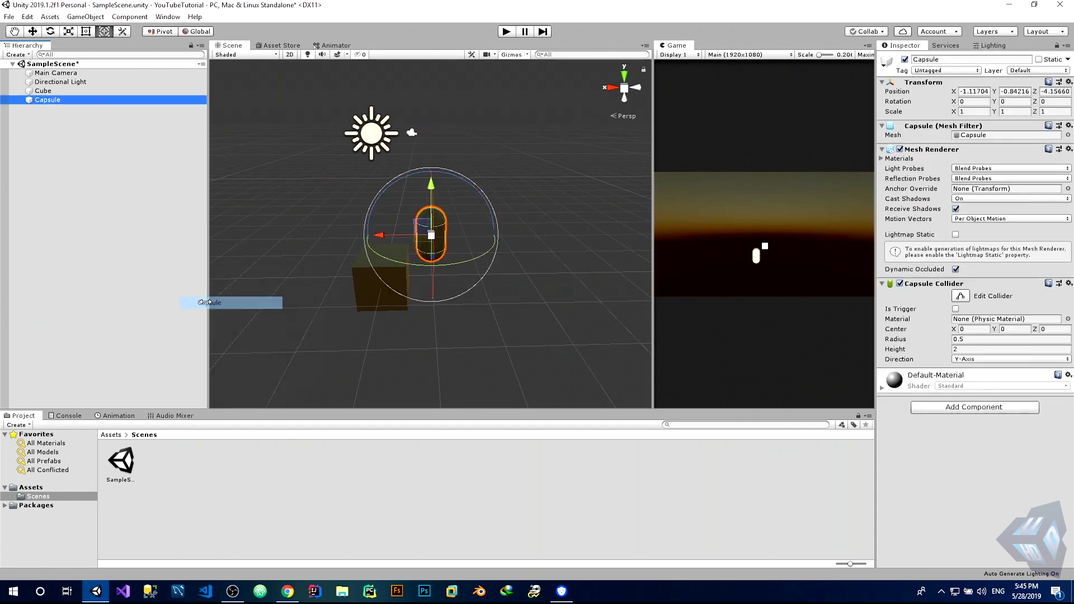
drag(391, 235, 340, 243)
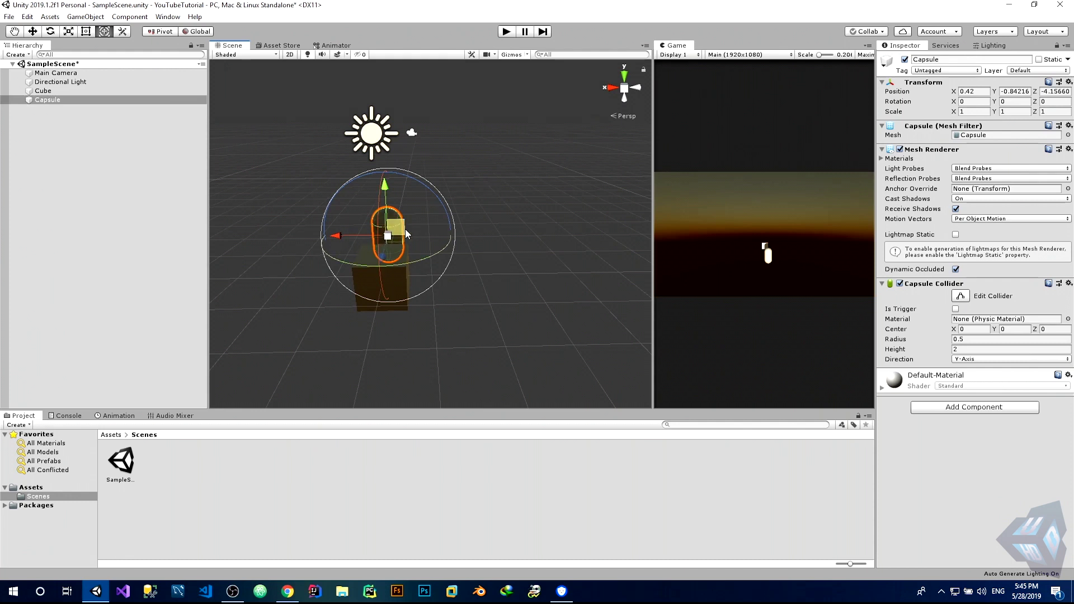
drag(332, 236, 339, 236)
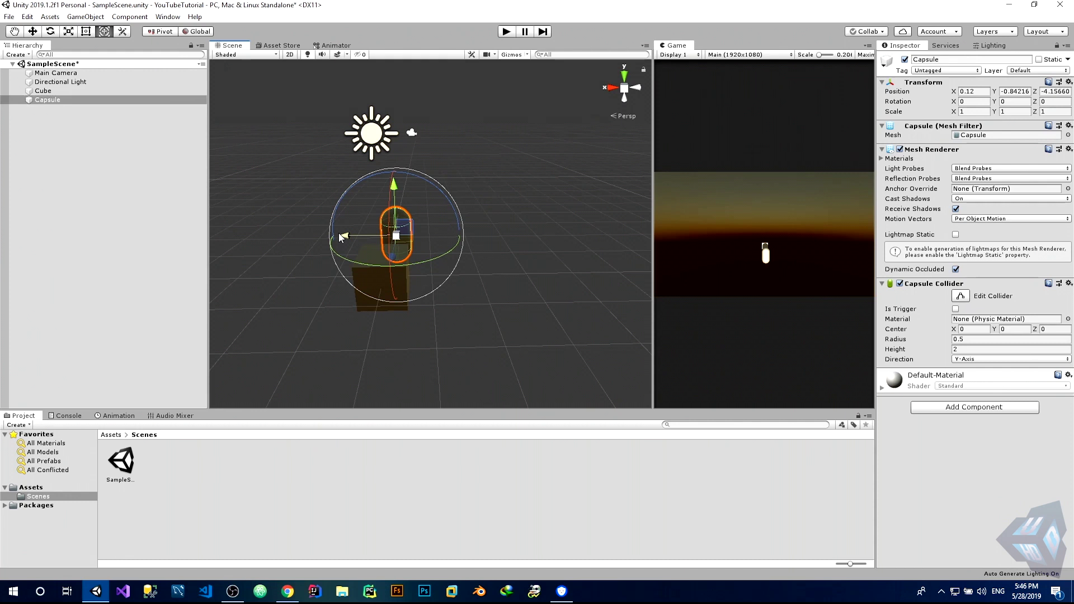
drag(345, 233, 336, 230)
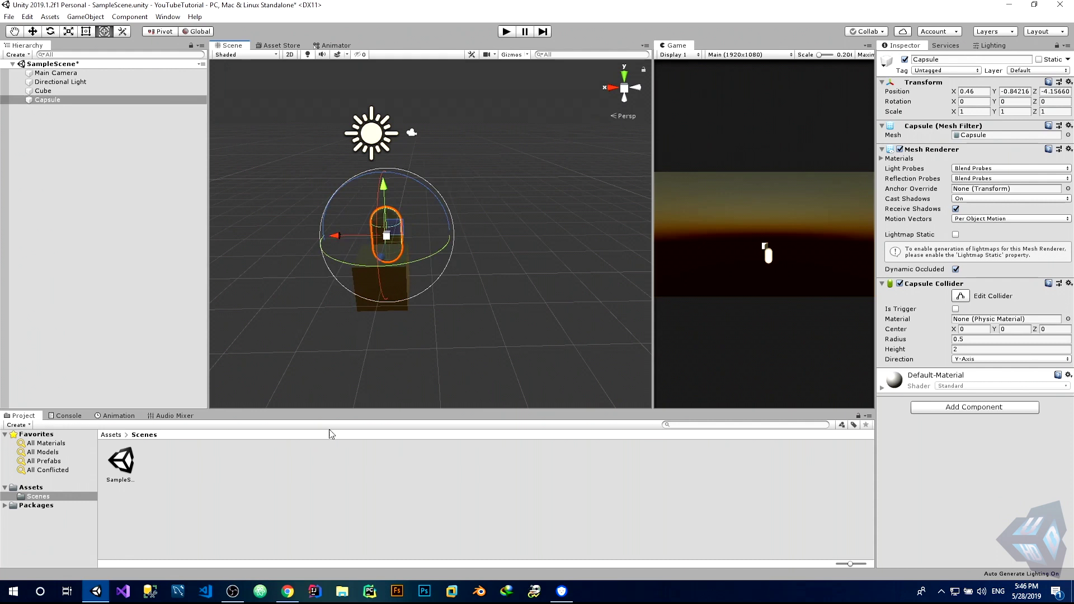
click(229, 596)
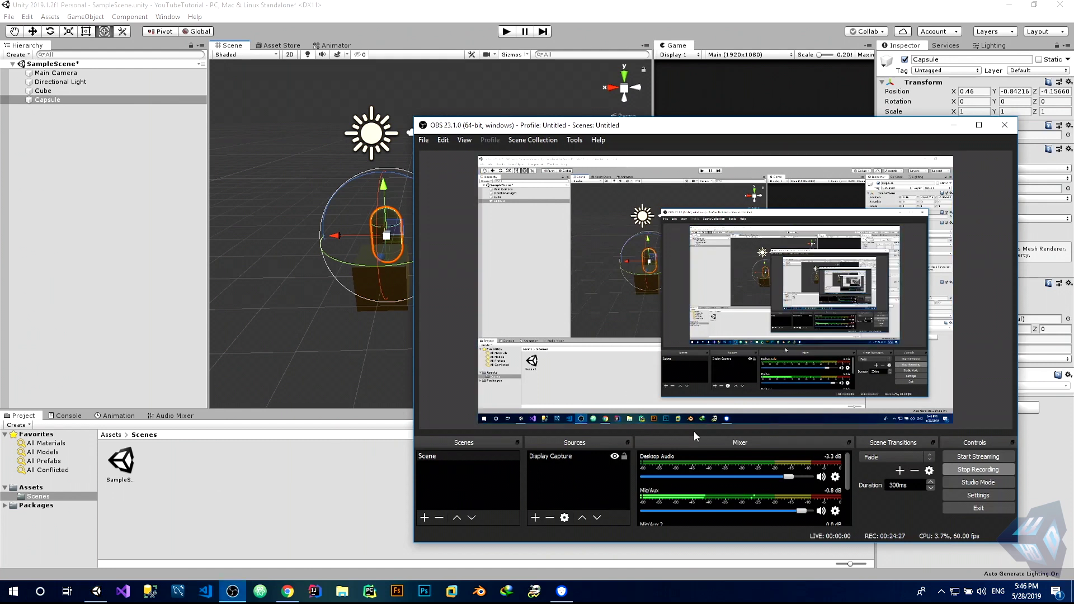